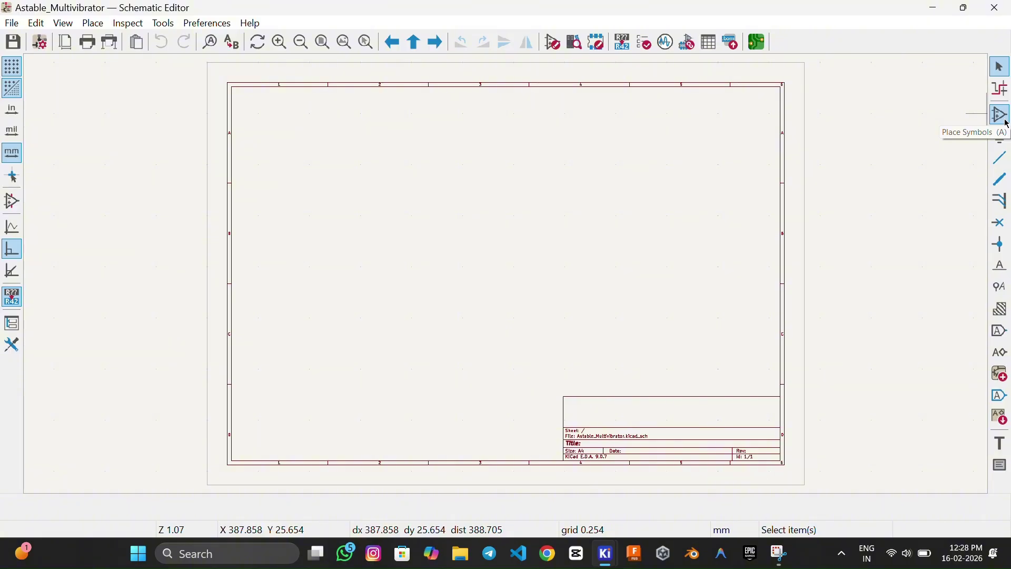
Step: Start placing a symbol and filter the symbol library for 555
{"action": "left_click", "coordinate": [1005, 115]}
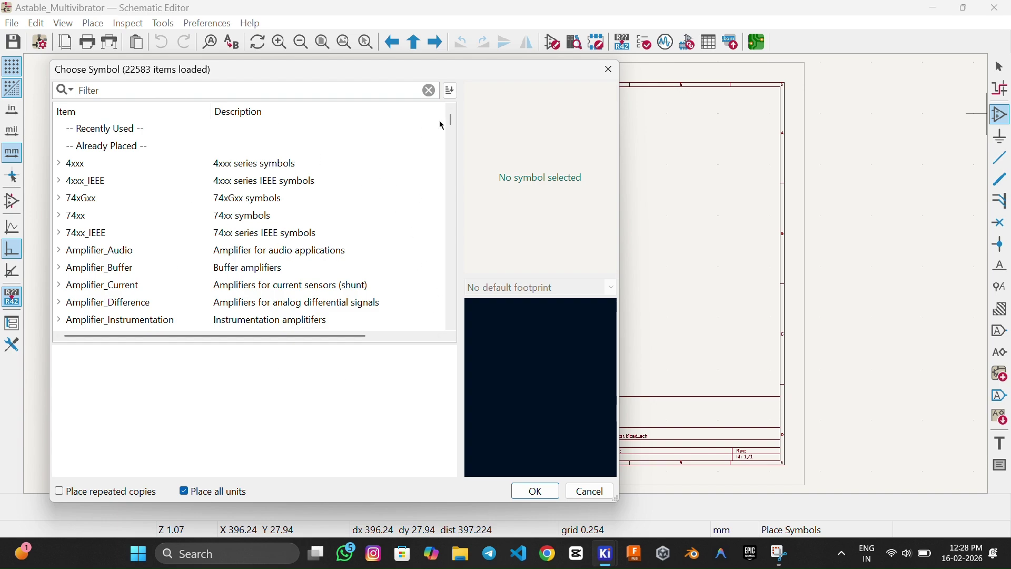
{"action": "left_click_drag", "start_coordinate": [454, 123], "coordinate": [356, 88]}
{"action": "type", "text": "555"}
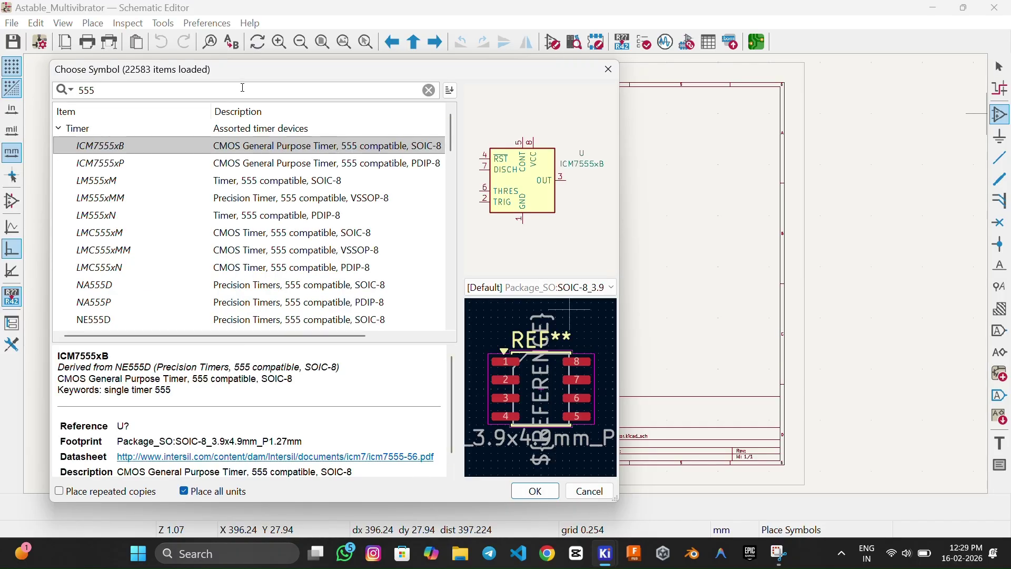
Step: Examine the 555-compatible timer variants, including the ICM, LM, LMC, NA, NE and SA types, with their pinouts and footprints
{"action": "scroll", "coordinate": [269, 177], "scroll_direction": "down", "scroll_amount": 1}
{"action": "left_click", "coordinate": [240, 151]}
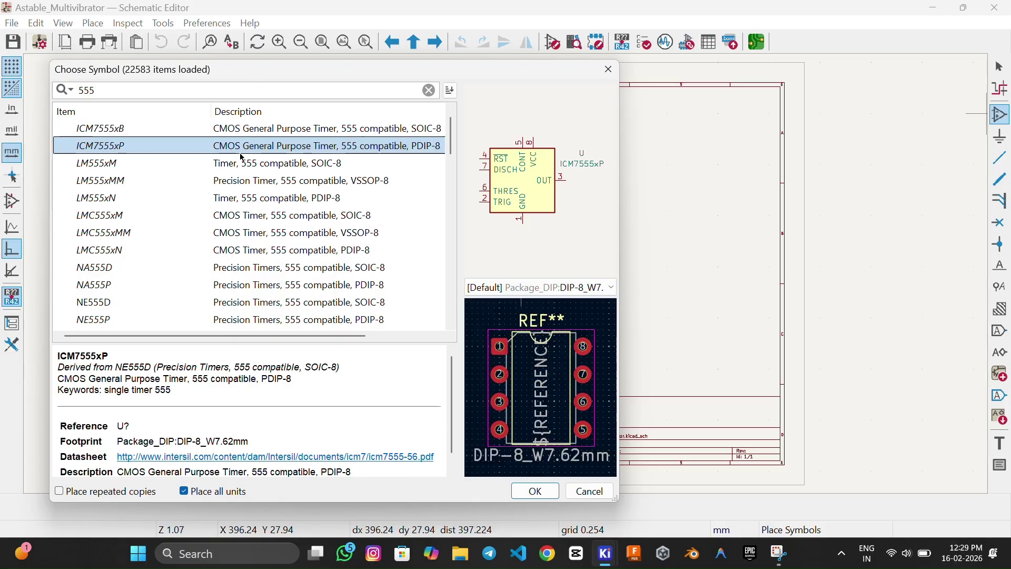
{"action": "left_click", "coordinate": [242, 177]}
{"action": "left_click", "coordinate": [246, 166]}
{"action": "left_click", "coordinate": [248, 215]}
{"action": "left_click", "coordinate": [249, 250]}
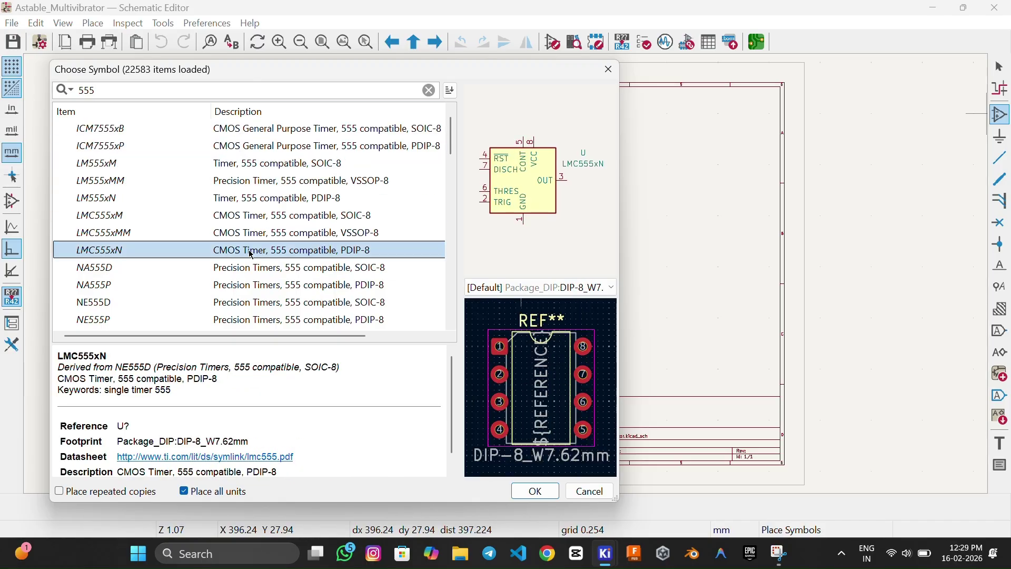
{"action": "left_click", "coordinate": [251, 267]}
{"action": "left_click", "coordinate": [252, 285]}
{"action": "scroll", "coordinate": [253, 319], "scroll_direction": "down", "scroll_amount": 3}
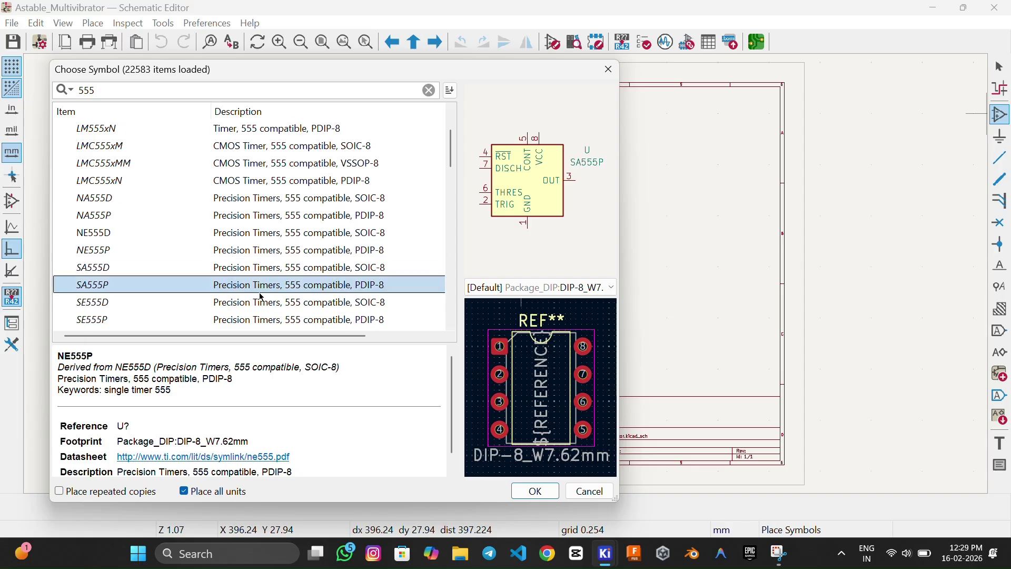
{"action": "left_click", "coordinate": [247, 250]}
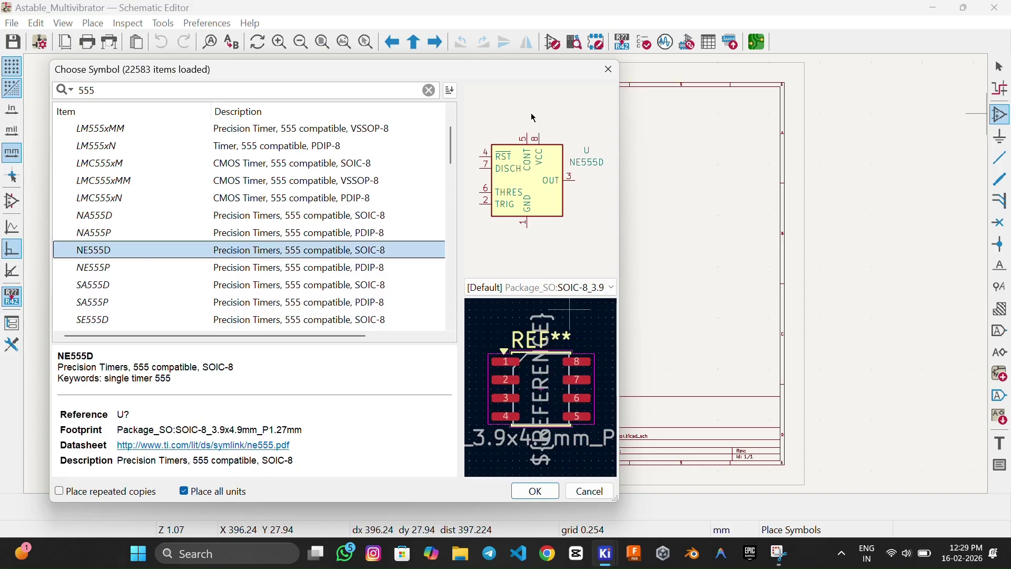
{"action": "left_click", "coordinate": [334, 267]}
{"action": "left_click", "coordinate": [333, 284]}
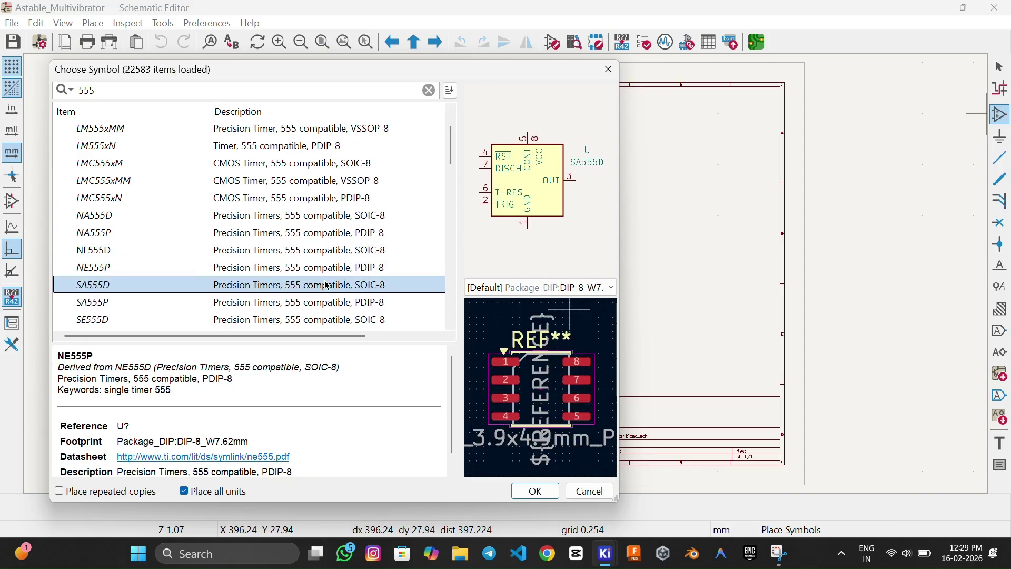
{"action": "scroll", "coordinate": [337, 287], "scroll_direction": "down", "scroll_amount": 1}
{"action": "left_click", "coordinate": [337, 285]}
{"action": "scroll", "coordinate": [339, 285], "scroll_direction": "down", "scroll_amount": 2}
{"action": "left_click", "coordinate": [338, 302]}
{"action": "left_click", "coordinate": [324, 250]}
{"action": "left_click", "coordinate": [318, 224]}
{"action": "scroll", "coordinate": [319, 226], "scroll_direction": "up", "scroll_amount": 1}
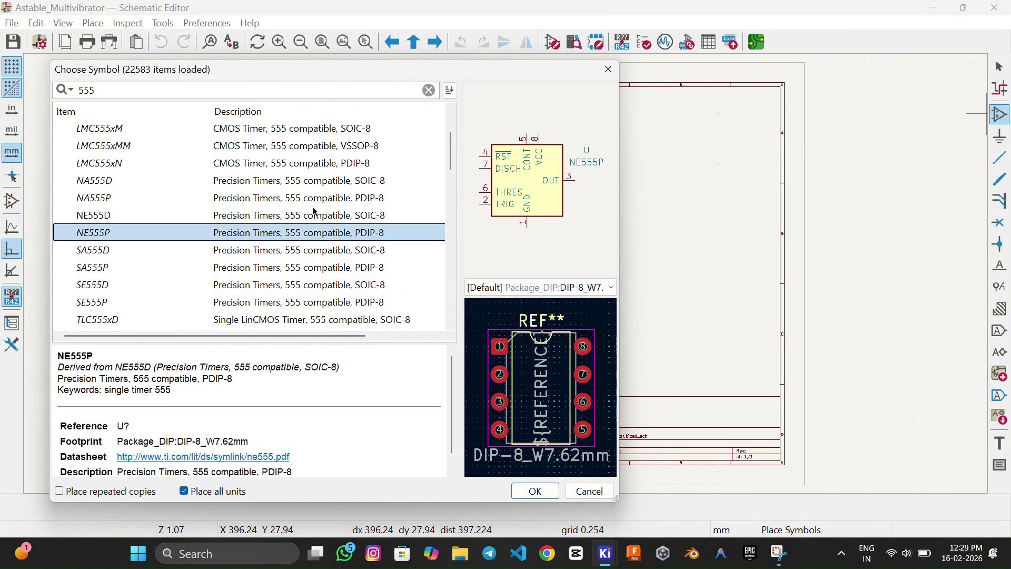
{"action": "scroll", "coordinate": [316, 216], "scroll_direction": "up", "scroll_amount": 1}
{"action": "left_click", "coordinate": [314, 212]}
{"action": "left_click", "coordinate": [308, 197]}
{"action": "scroll", "coordinate": [306, 191], "scroll_direction": "up", "scroll_amount": 5}
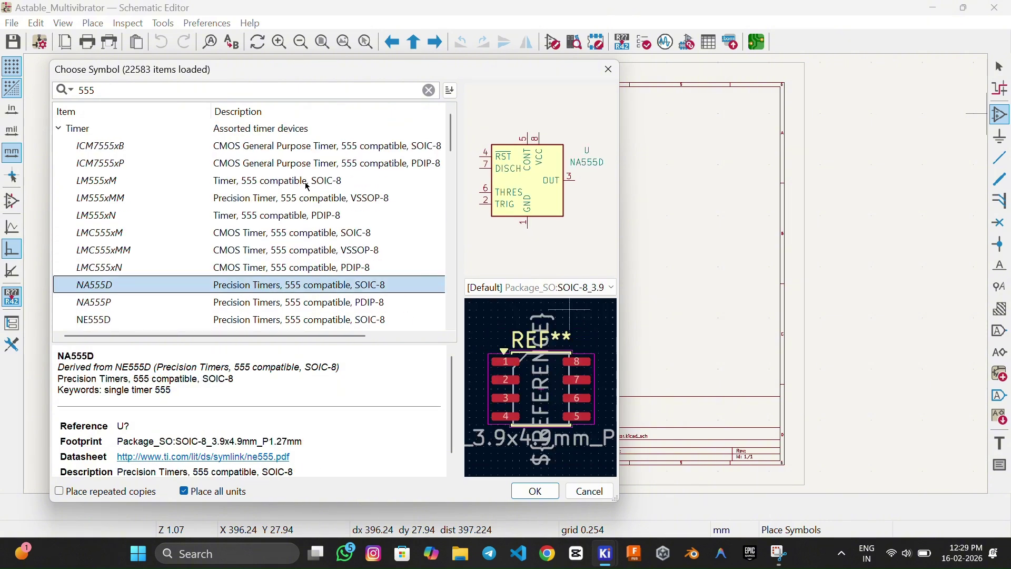
Step: Compare the default footprints of the ICM7555xB (SOIC-8) and ICM7555xP (PDIP-8) timers
{"action": "left_click", "coordinate": [289, 150]}
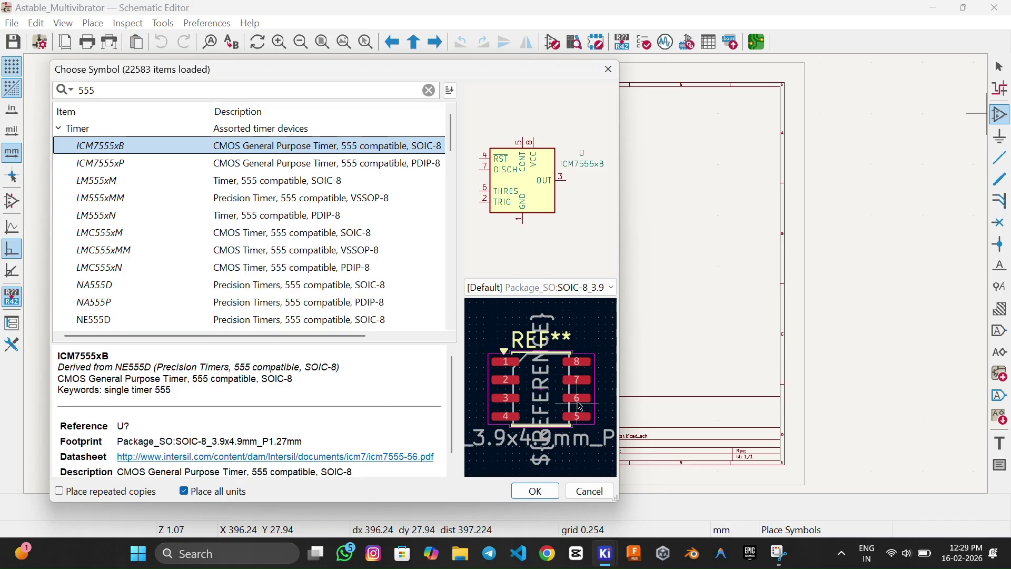
{"action": "left_click", "coordinate": [159, 166]}
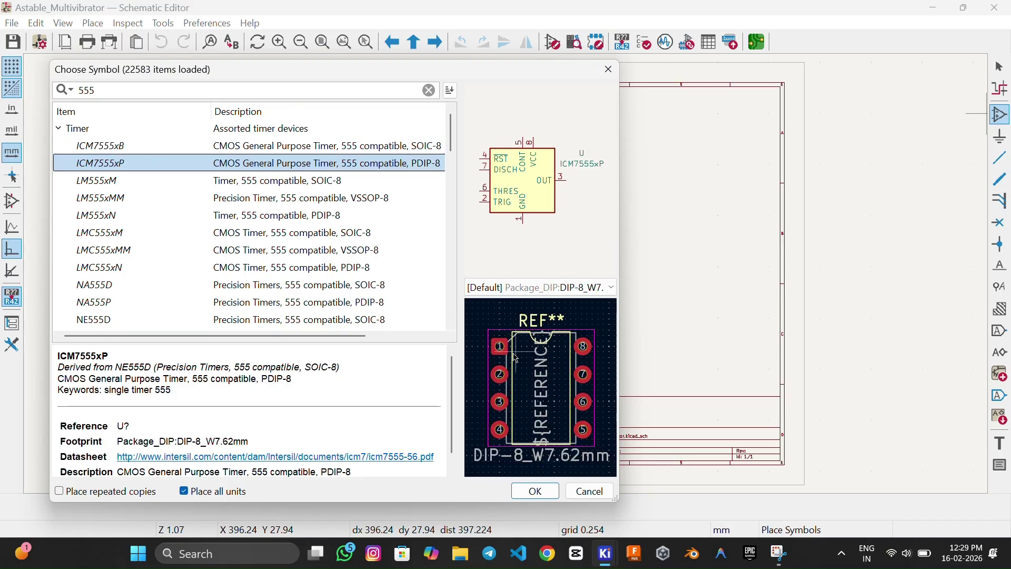
{"action": "left_click", "coordinate": [187, 152]}
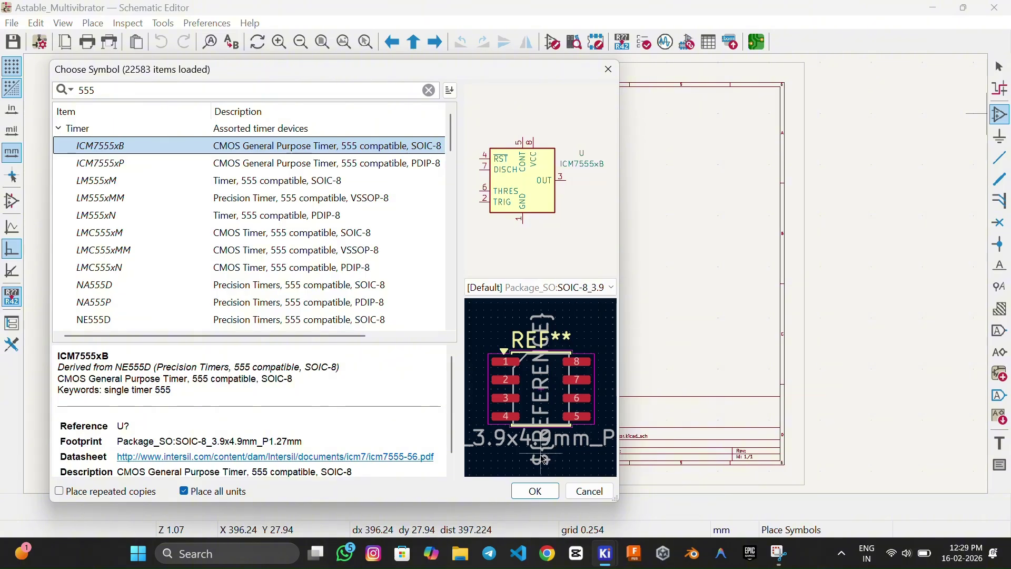
Step: Place the ICM7555xP timer in its PDIP-8 version near the centre of the schematic sheet
{"action": "left_click", "coordinate": [190, 168]}
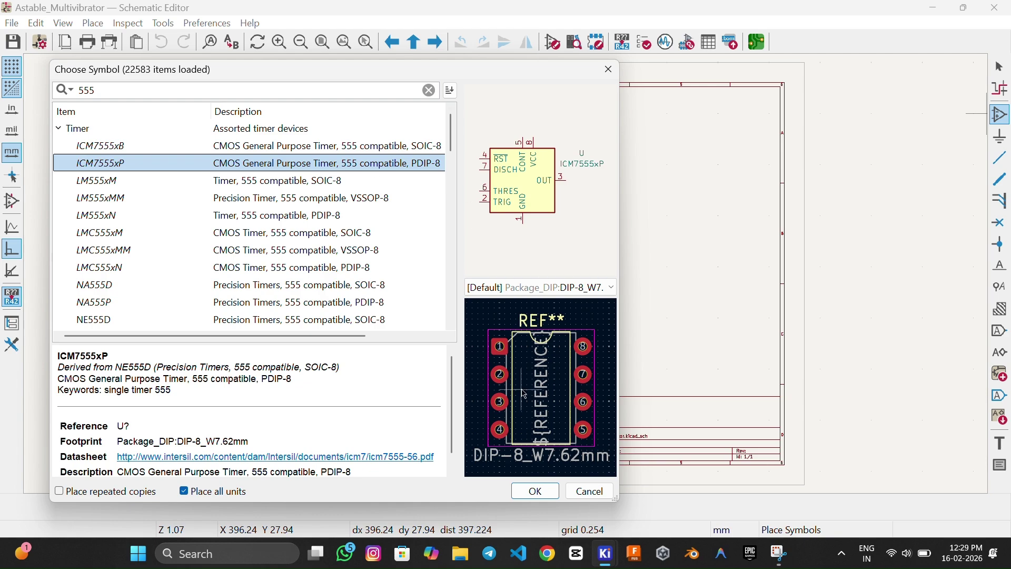
{"action": "left_click", "coordinate": [536, 491]}
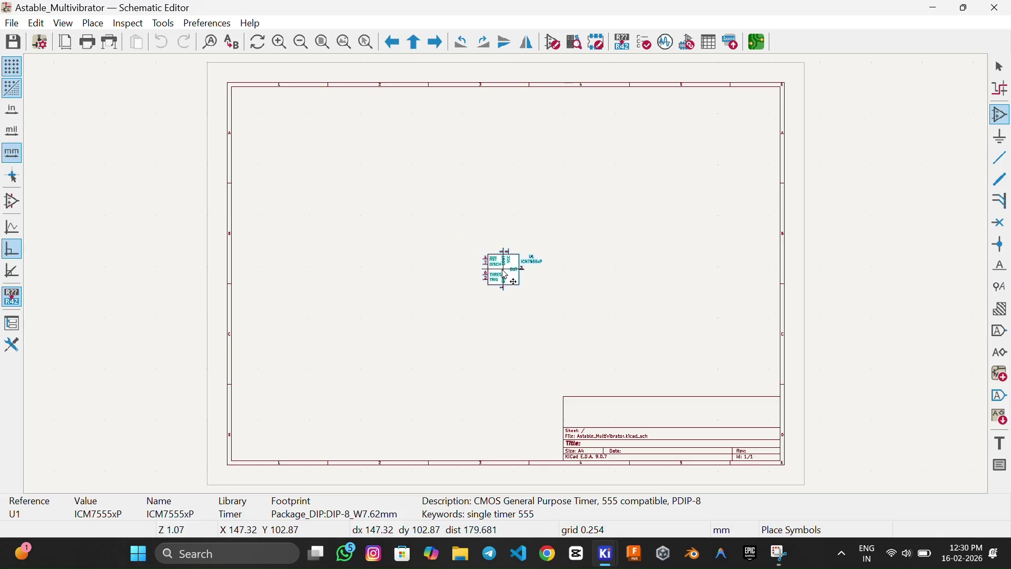
{"action": "left_click", "coordinate": [509, 276]}
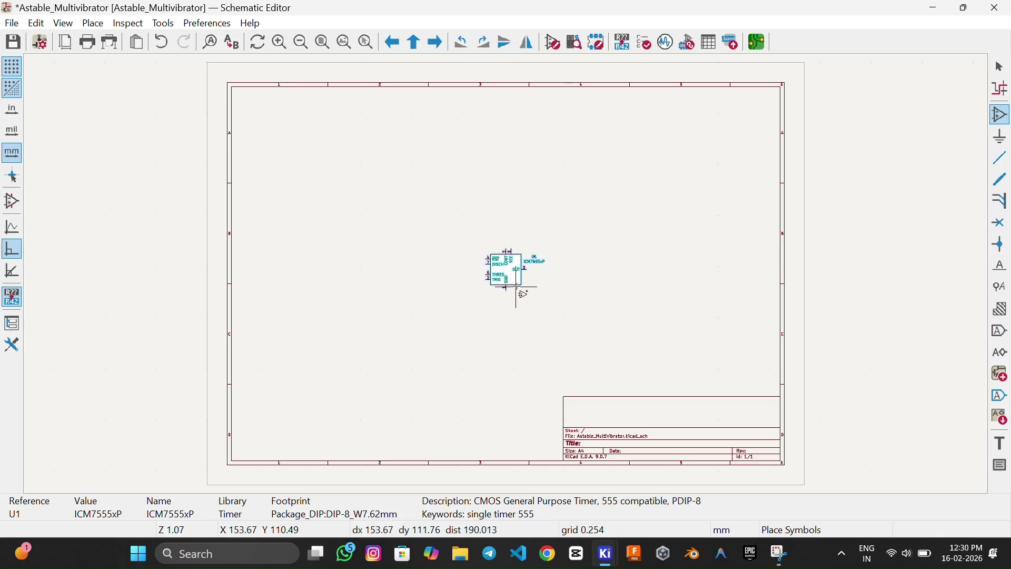
{"action": "scroll", "coordinate": [517, 288], "scroll_direction": "down", "scroll_amount": 2}
{"action": "scroll", "coordinate": [512, 281], "scroll_direction": "up", "scroll_amount": 10}
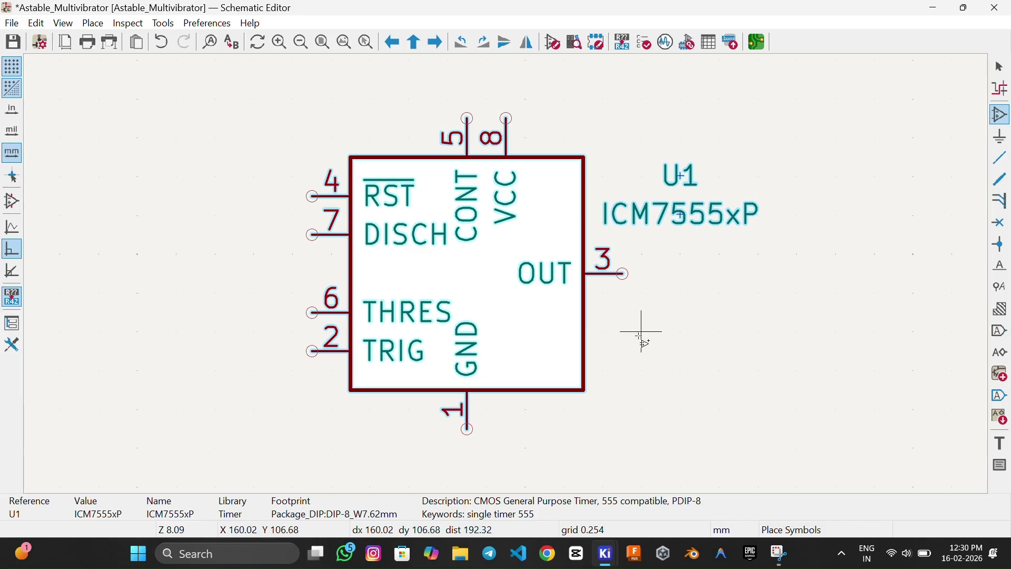
{"action": "left_click", "coordinate": [642, 333]}
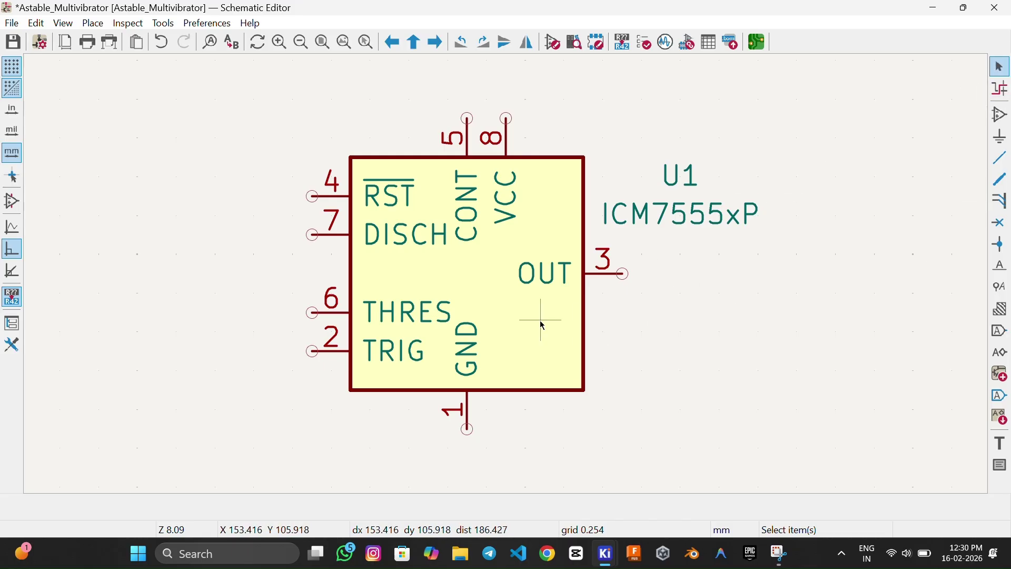
Step: Turn off automatic symbol annotation and delete the placed ICM7555xP timer
{"action": "middle_click_drag", "start_coordinate": [476, 286], "coordinate": [479, 307]}
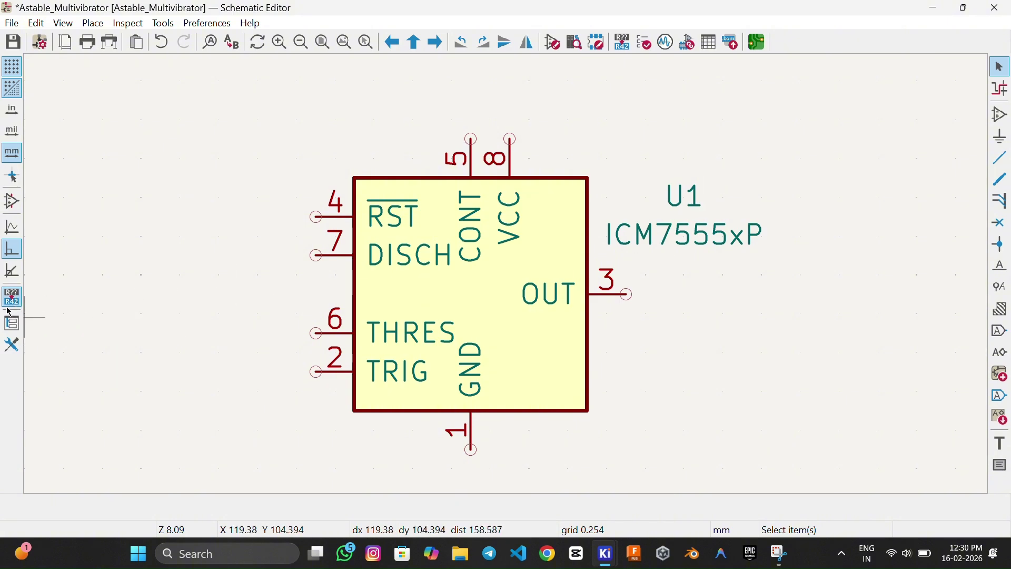
{"action": "left_click", "coordinate": [488, 304]}
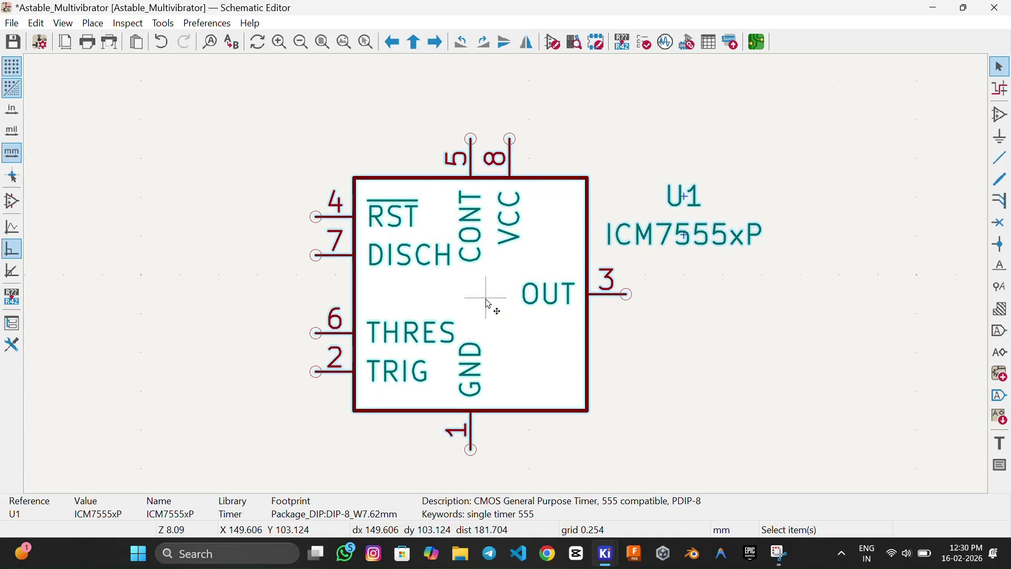
{"action": "key", "text": "Delete"}
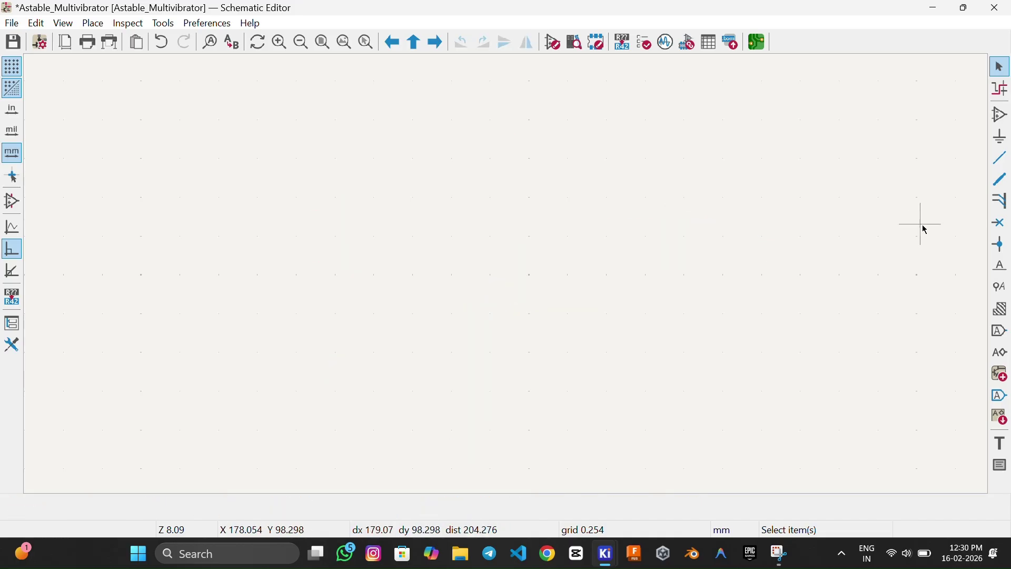
Step: Place the recently used ICM7555xP timer unannotated near the sheet's centre, at about X 147 mm, Y 100 mm
{"action": "left_click", "coordinate": [323, 41]}
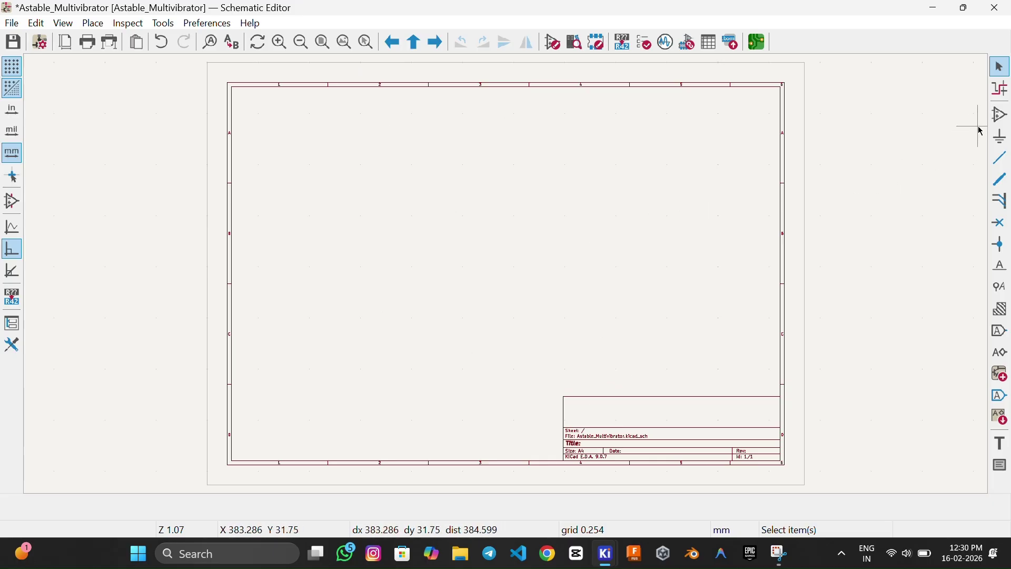
{"action": "left_click", "coordinate": [1004, 123]}
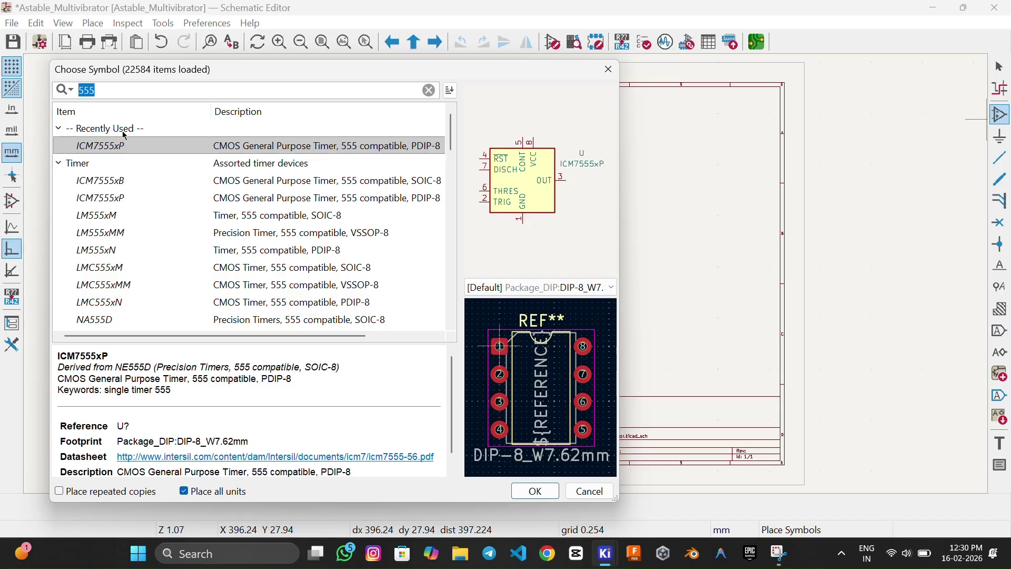
{"action": "left_click", "coordinate": [195, 150]}
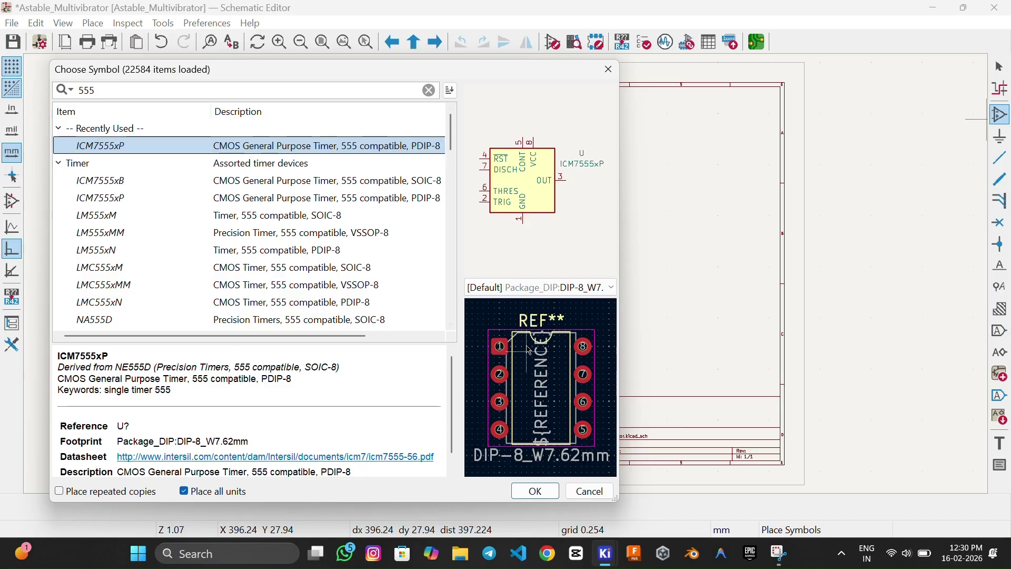
{"action": "left_click", "coordinate": [536, 490]}
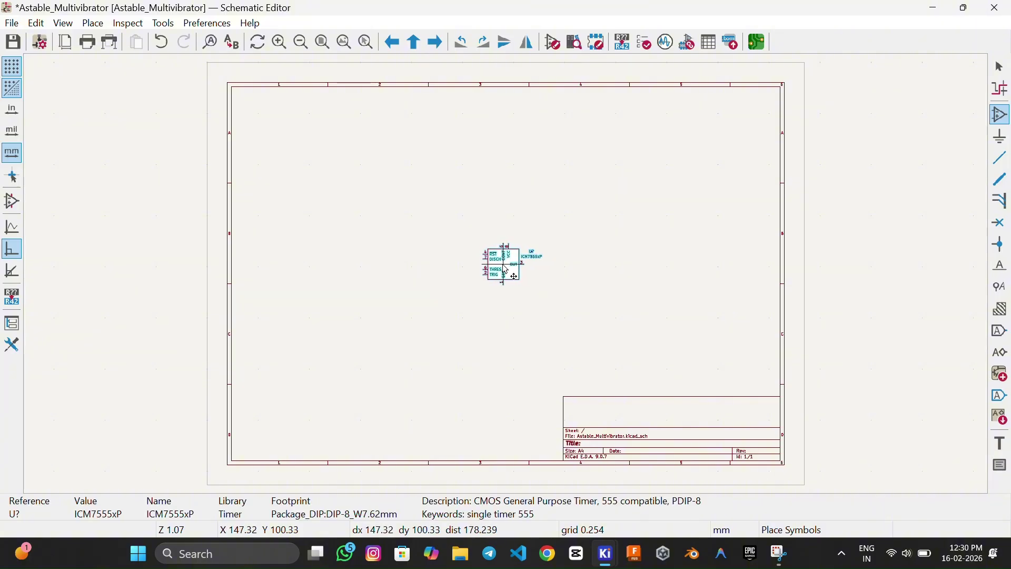
{"action": "scroll", "coordinate": [509, 273], "scroll_direction": "down", "scroll_amount": 3}
{"action": "scroll", "coordinate": [508, 273], "scroll_direction": "up", "scroll_amount": 10}
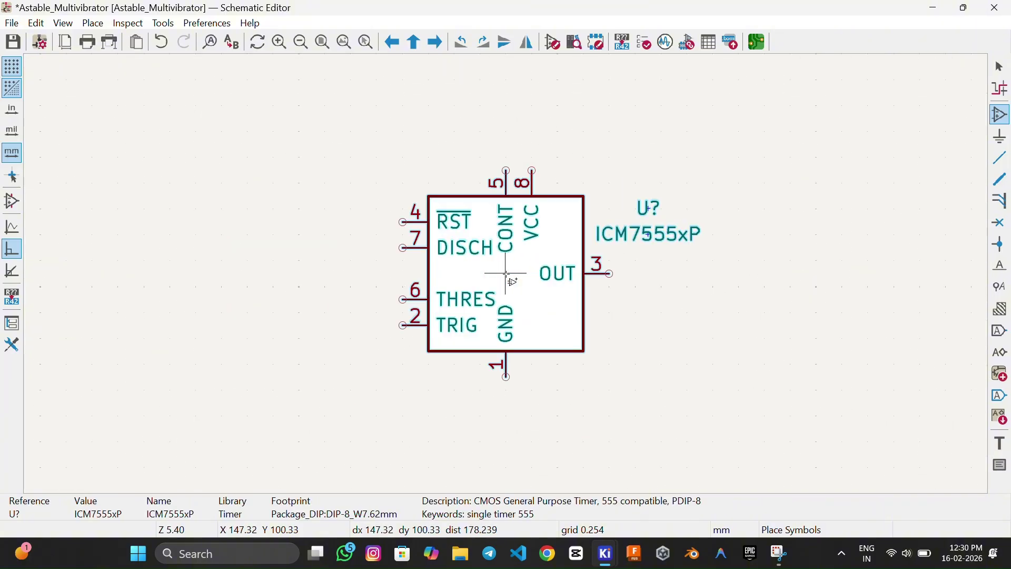
{"action": "left_click", "coordinate": [508, 273]}
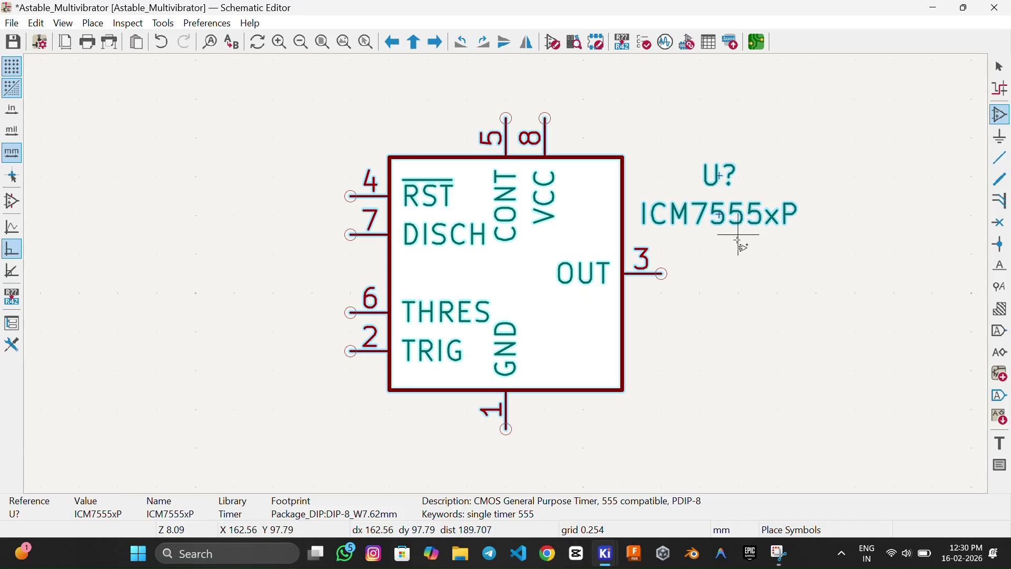
{"action": "key", "text": "Escape"}
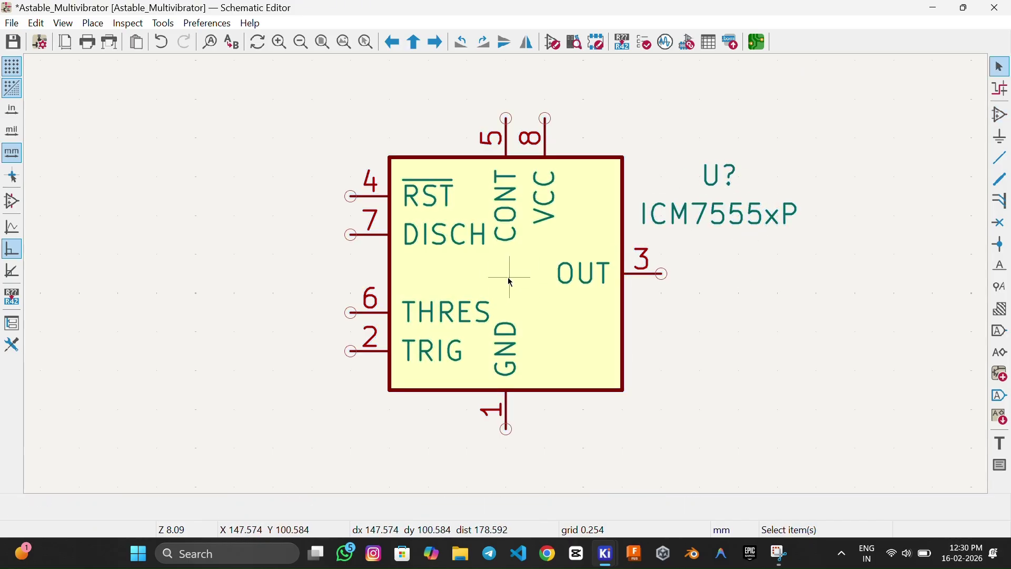
Step: Start placing another symbol and filter the symbol library for Resistor
{"action": "scroll", "coordinate": [508, 278], "scroll_direction": "down", "scroll_amount": 2}
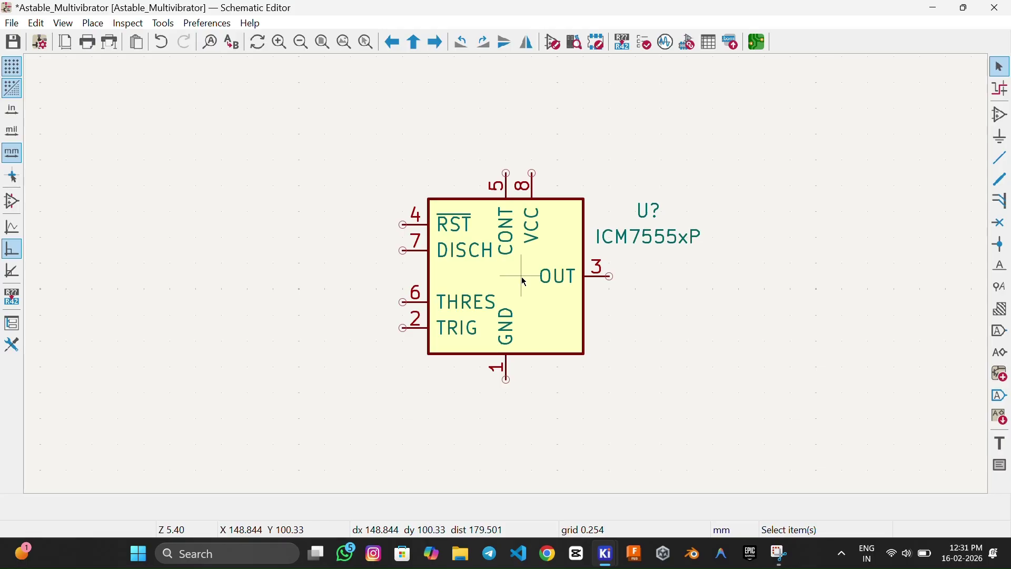
{"action": "left_click", "coordinate": [1003, 117]}
{"action": "left_click", "coordinate": [779, 129]}
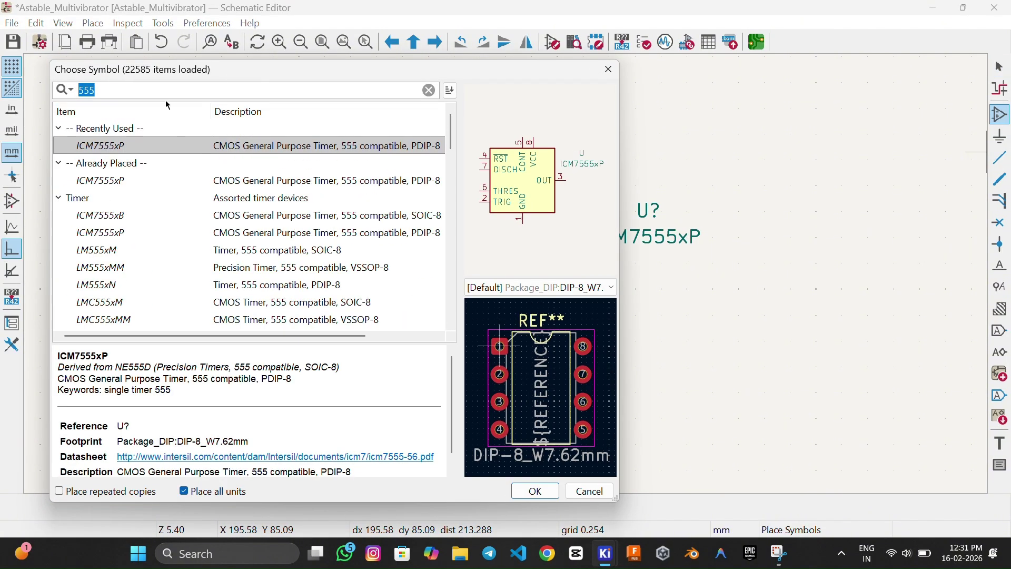
{"action": "type", "text": "Resis"}
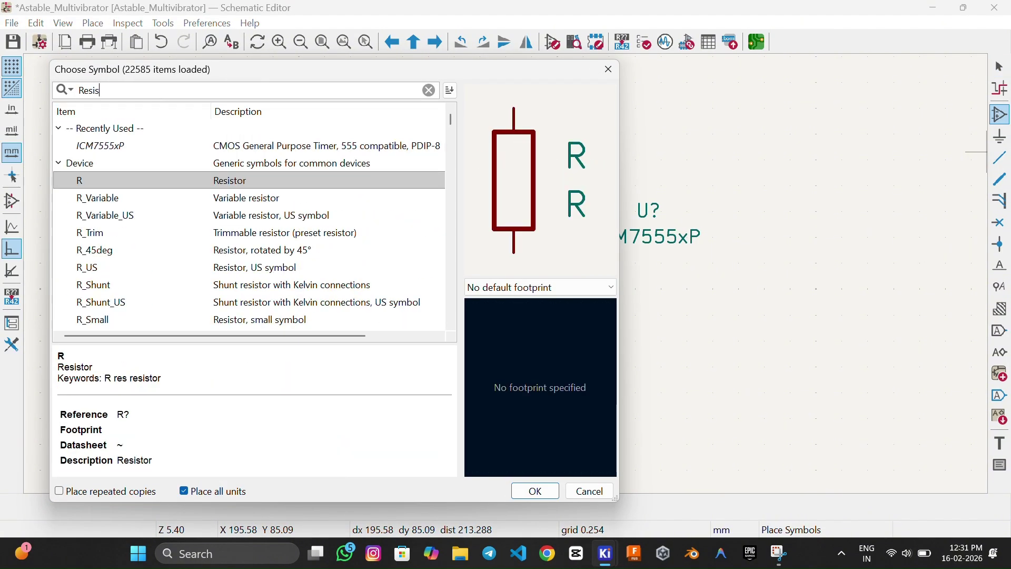
{"action": "type", "text": "tor"}
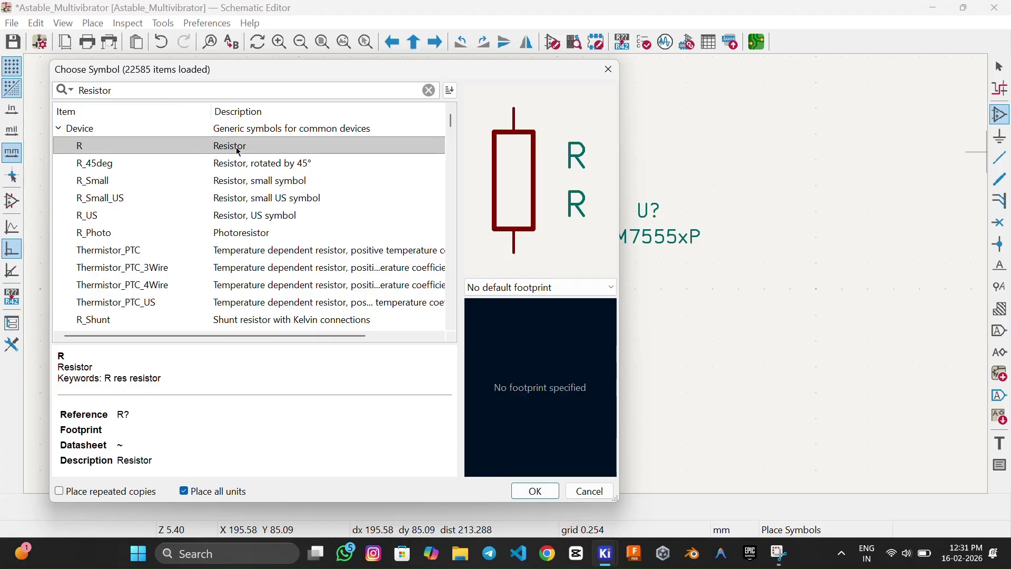
Step: Preview the resistor symbol variants in the library, including R, R_45deg, R_Small, R_Small_US and R_Photo
{"action": "left_click", "coordinate": [121, 184]}
{"action": "left_click", "coordinate": [132, 204]}
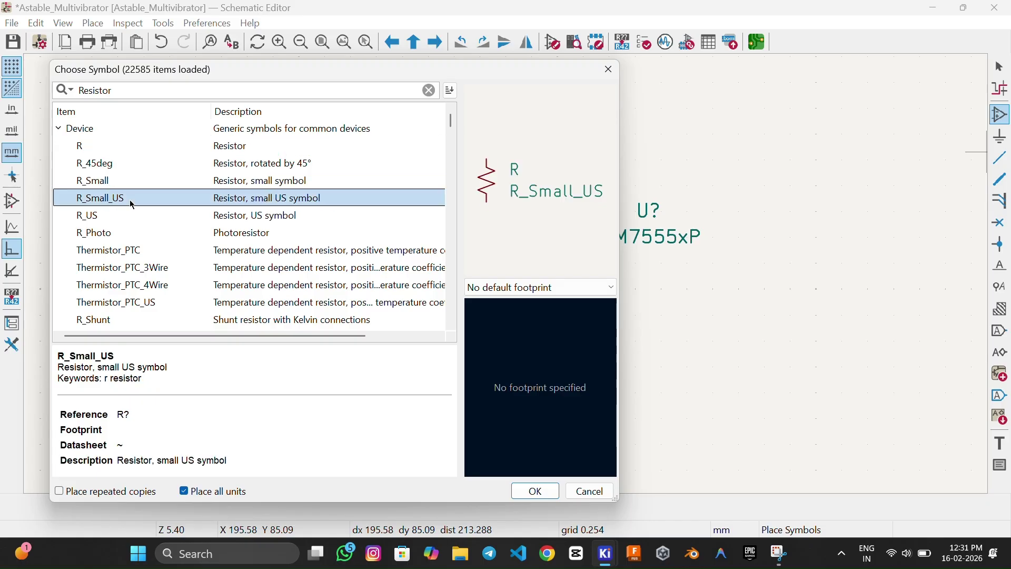
{"action": "left_click", "coordinate": [118, 178]}
{"action": "left_click", "coordinate": [119, 166]}
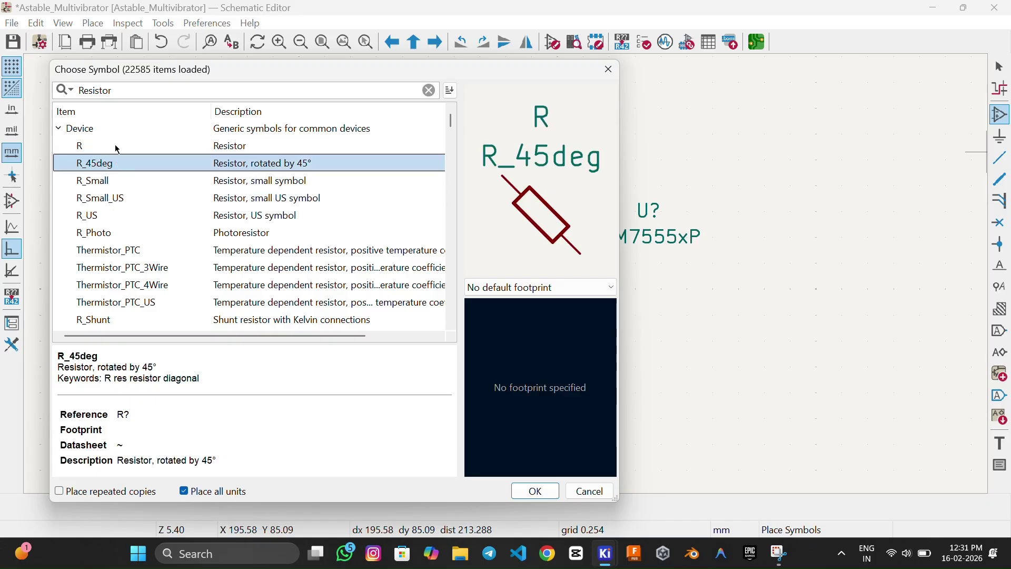
{"action": "left_click", "coordinate": [120, 148]}
{"action": "left_click", "coordinate": [129, 203]}
{"action": "left_click", "coordinate": [128, 209]}
{"action": "left_click", "coordinate": [129, 228]}
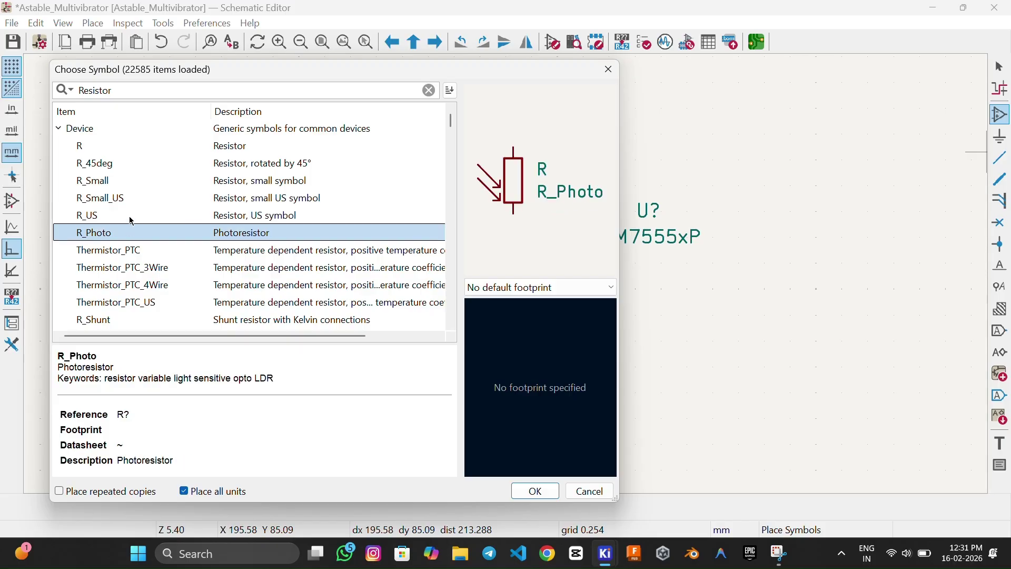
{"action": "left_click", "coordinate": [134, 203]}
Step: Place the R_Small resistor symbol to the left of the timer, level with its upper edge at about X 112 mm
{"action": "left_click", "coordinate": [131, 183]}
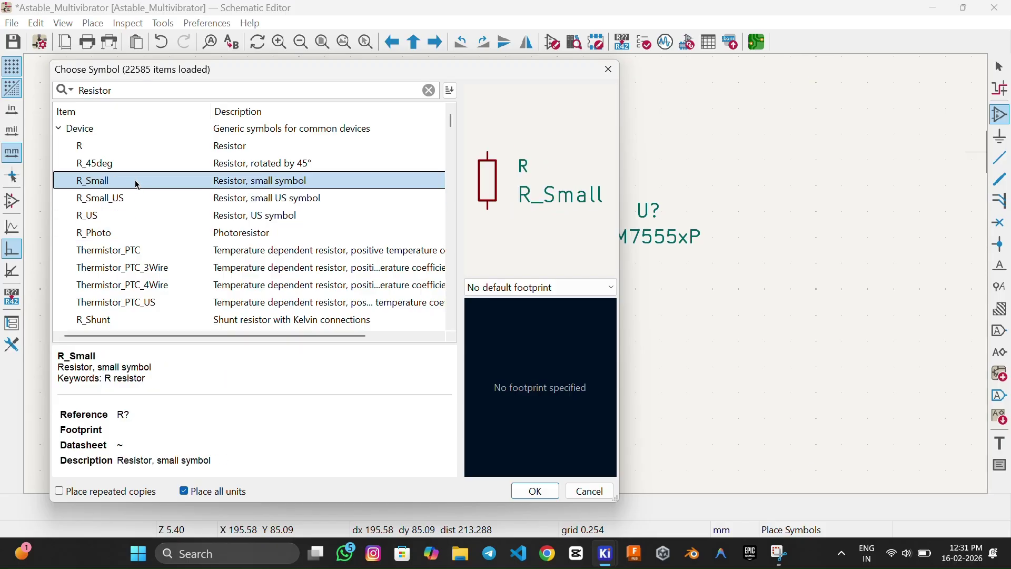
{"action": "left_click", "coordinate": [536, 494]}
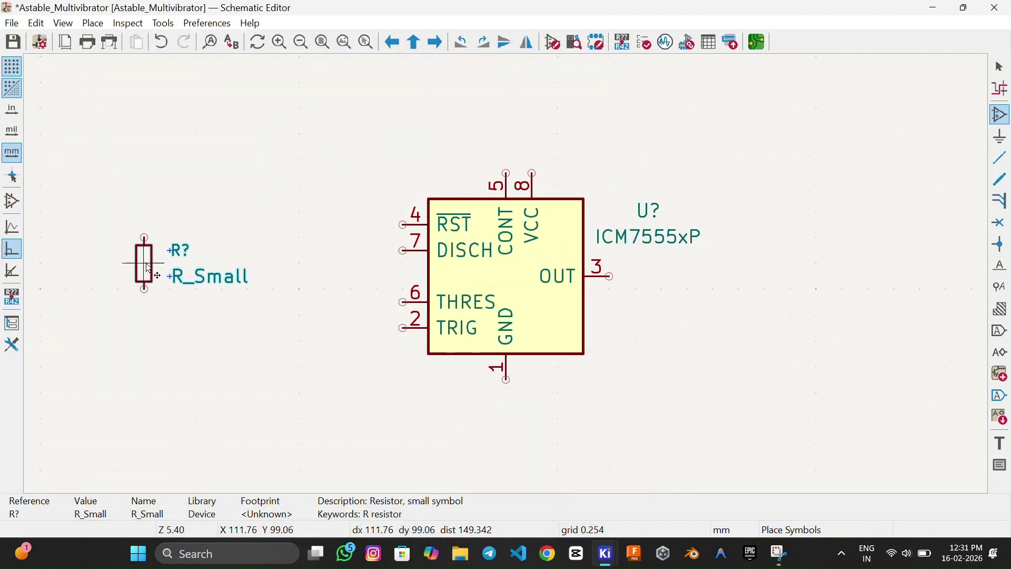
{"action": "left_click", "coordinate": [142, 200]}
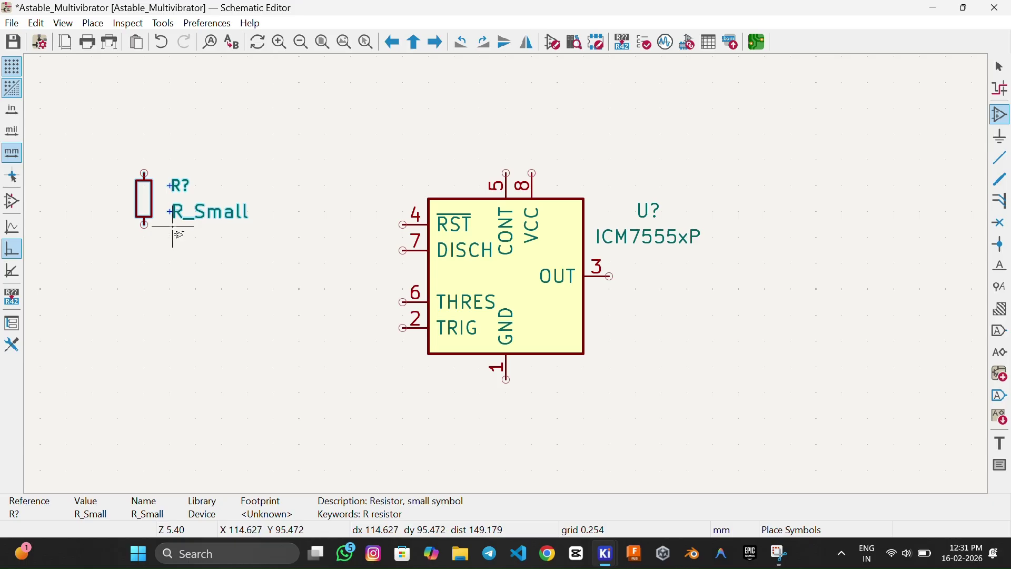
{"action": "key", "text": "Escape"}
Step: Duplicate the R_Small resistor twice, stacking the copies below the original in an evenly spaced vertical column
{"action": "key", "text": "ctrl+d"}
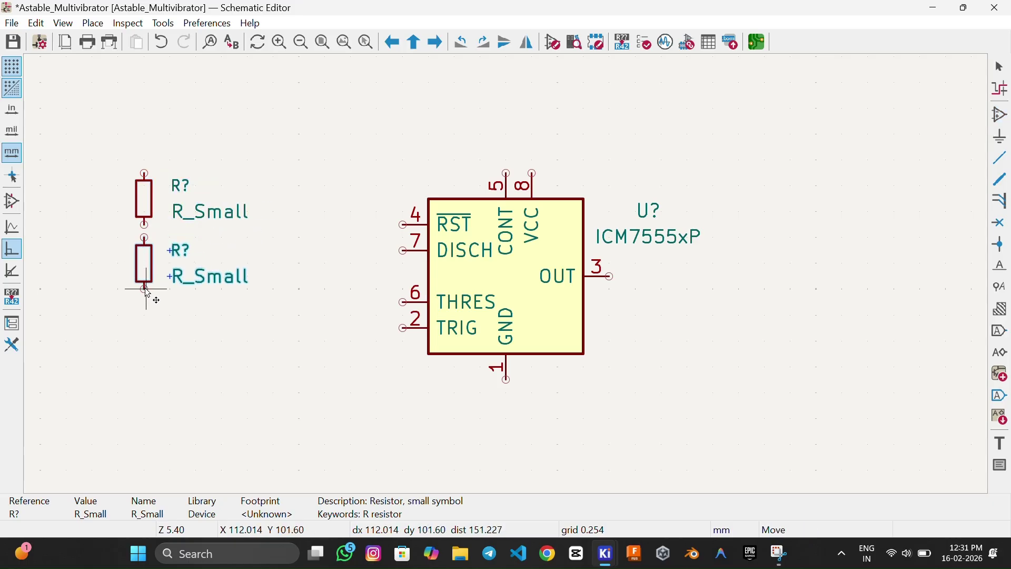
{"action": "left_click", "coordinate": [144, 301]}
{"action": "key", "text": "ctrl+d"}
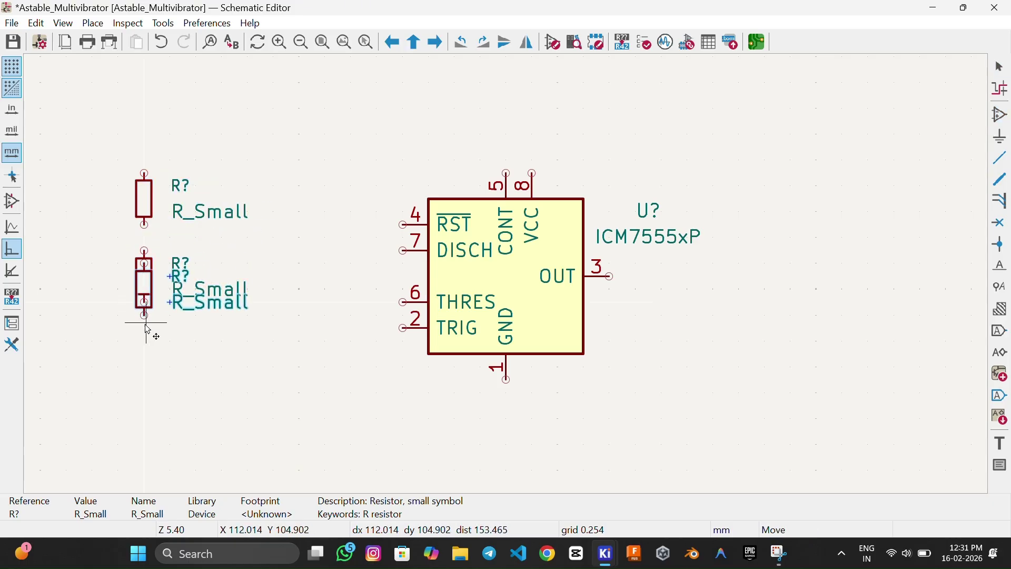
{"action": "left_click", "coordinate": [144, 379]}
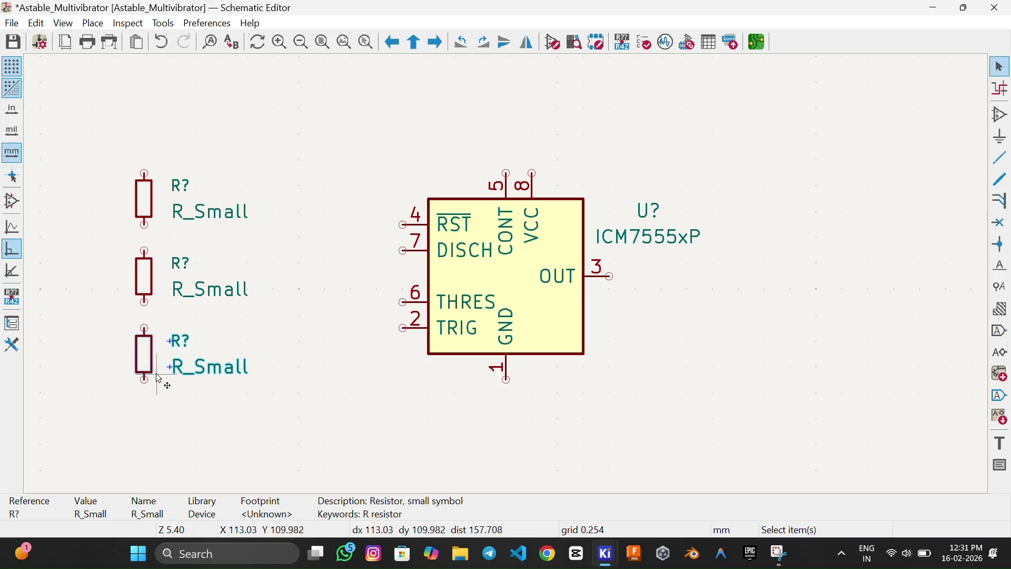
{"action": "left_click", "coordinate": [323, 283]}
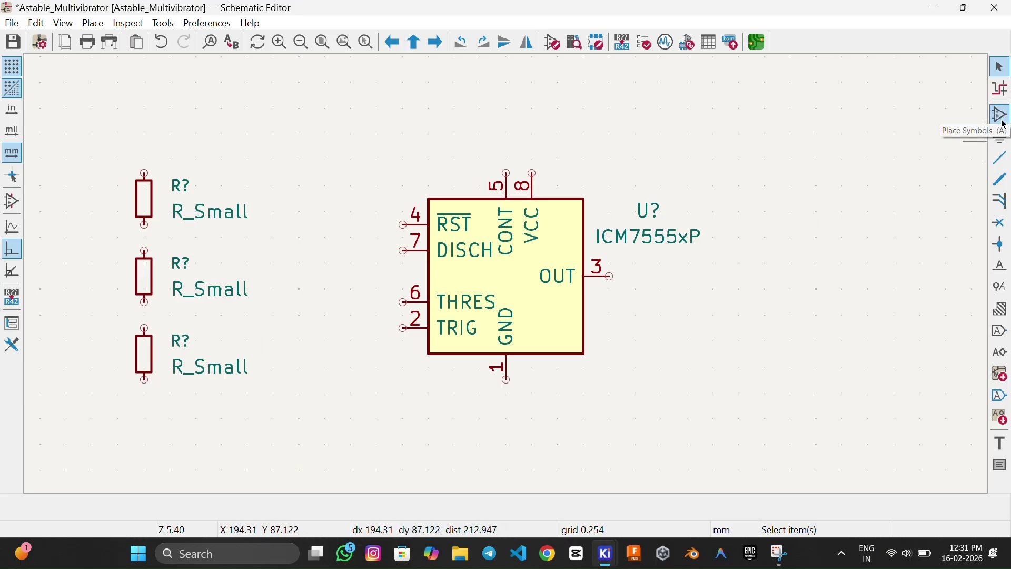
Step: Find the capacitor symbols with the filter C and place C_Polarized_Small to the lower right of the timer's OUT pin
{"action": "key", "text": "a"}
{"action": "left_click", "coordinate": [720, 294]}
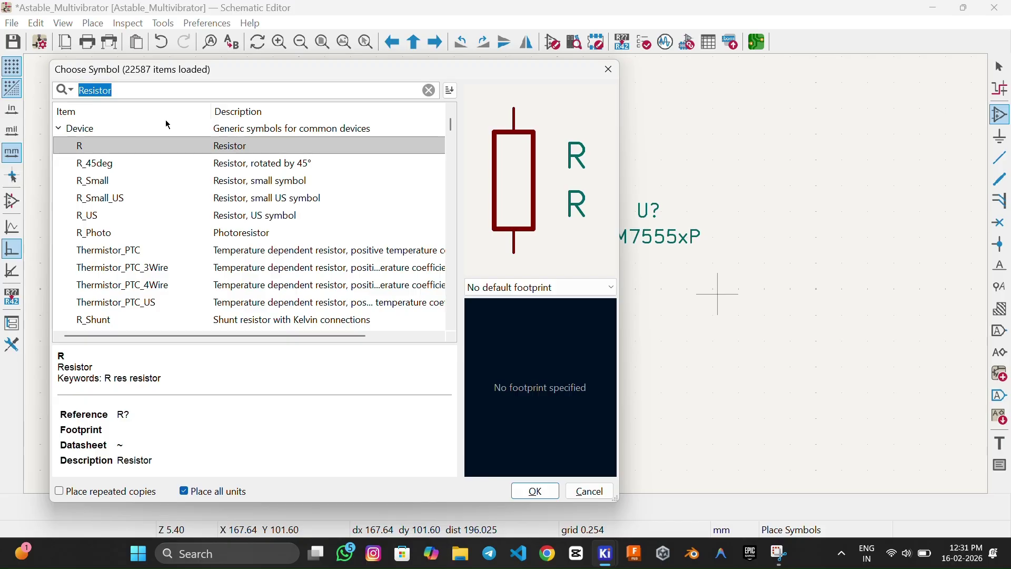
{"action": "type", "text": "C"}
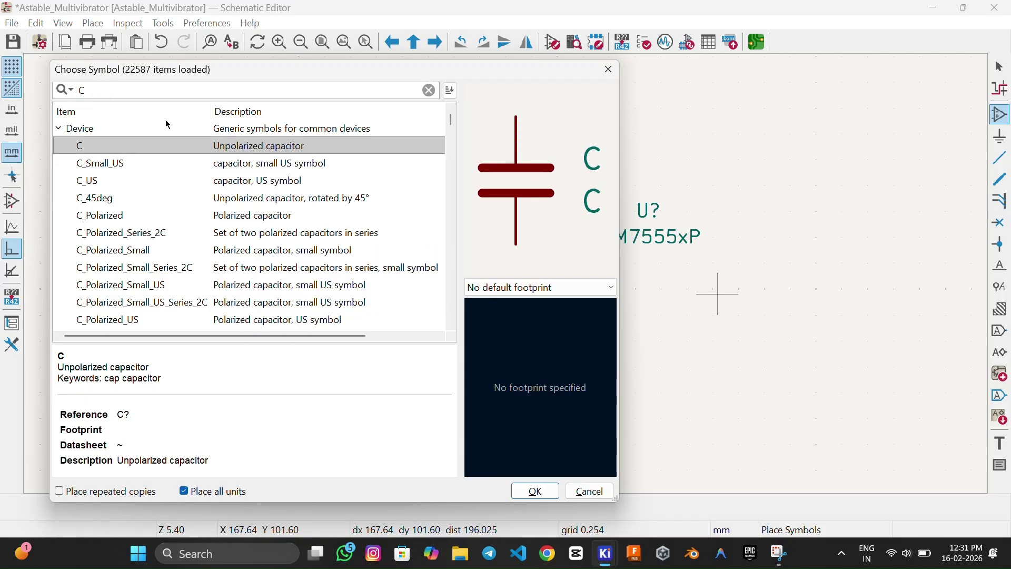
{"action": "left_click", "coordinate": [201, 169]}
{"action": "left_click", "coordinate": [188, 184]}
{"action": "left_click", "coordinate": [182, 149]}
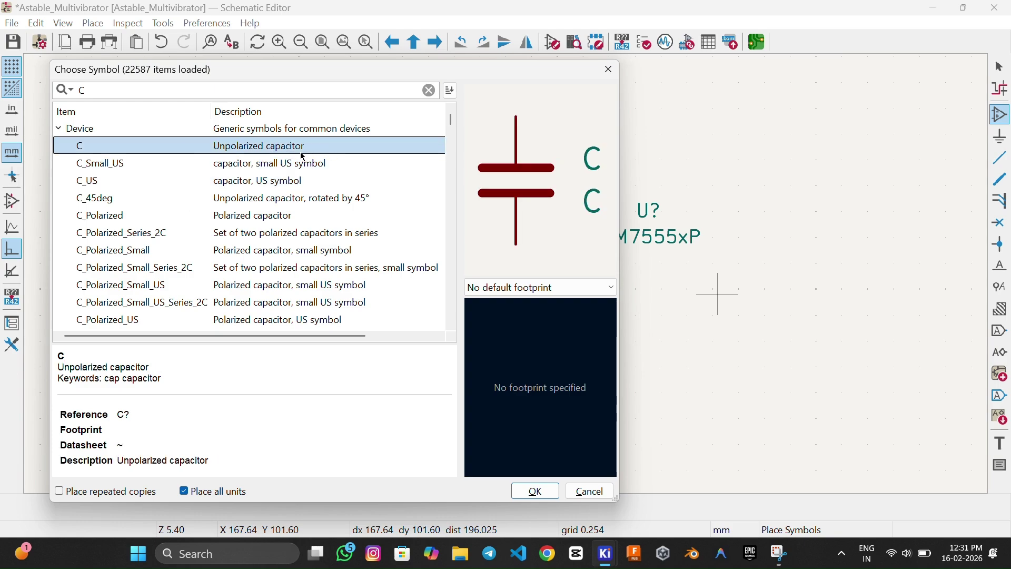
{"action": "left_click", "coordinate": [107, 172]}
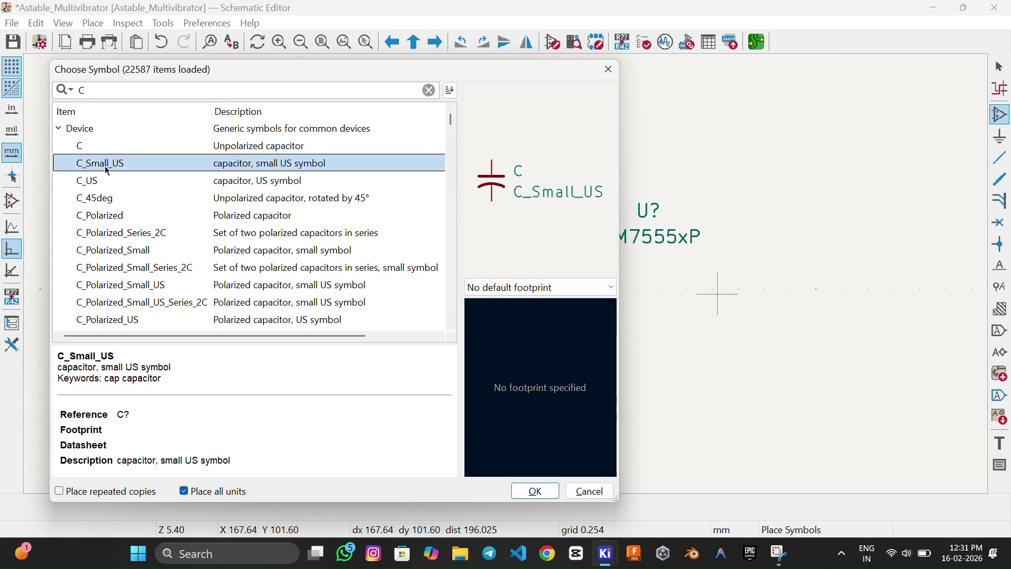
{"action": "left_click", "coordinate": [154, 187]}
{"action": "left_click", "coordinate": [161, 254]}
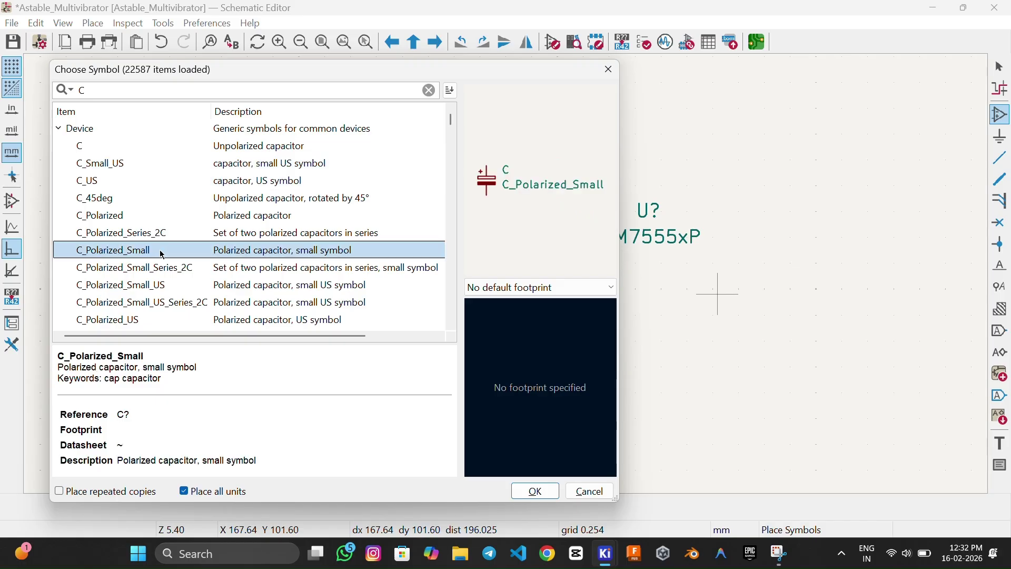
{"action": "left_click", "coordinate": [536, 490]}
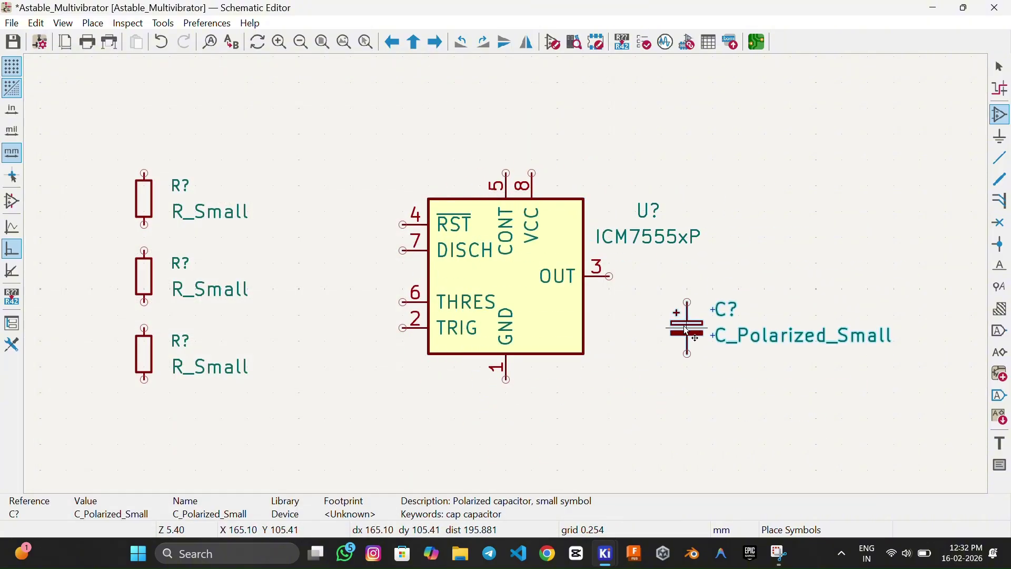
{"action": "left_click", "coordinate": [687, 354]}
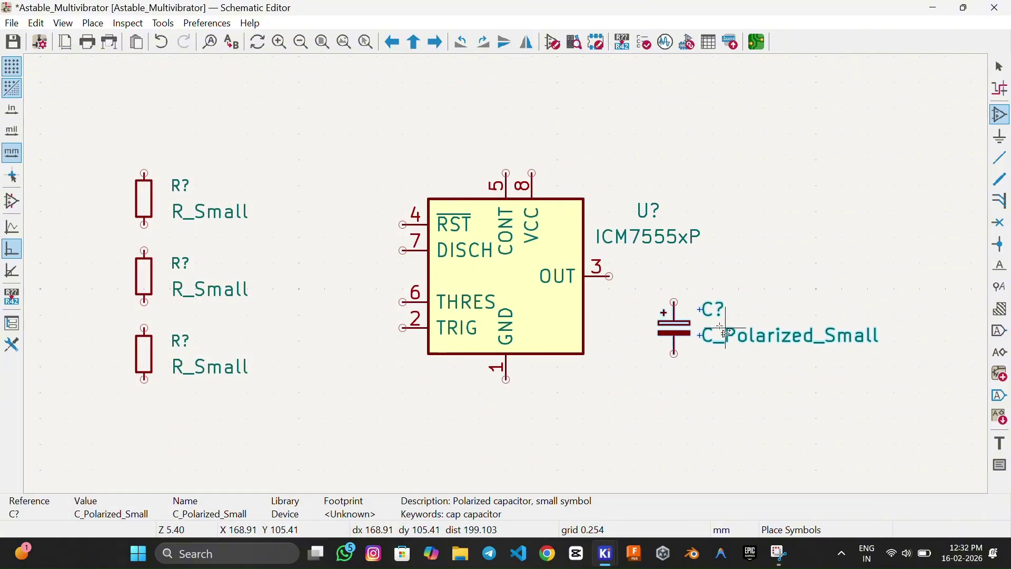
Step: Search the symbols for "Unpolarized small" and place C_Small above the polarized capacitor, at about X 171 mm, Y 95 mm
{"action": "left_click", "coordinate": [774, 246]}
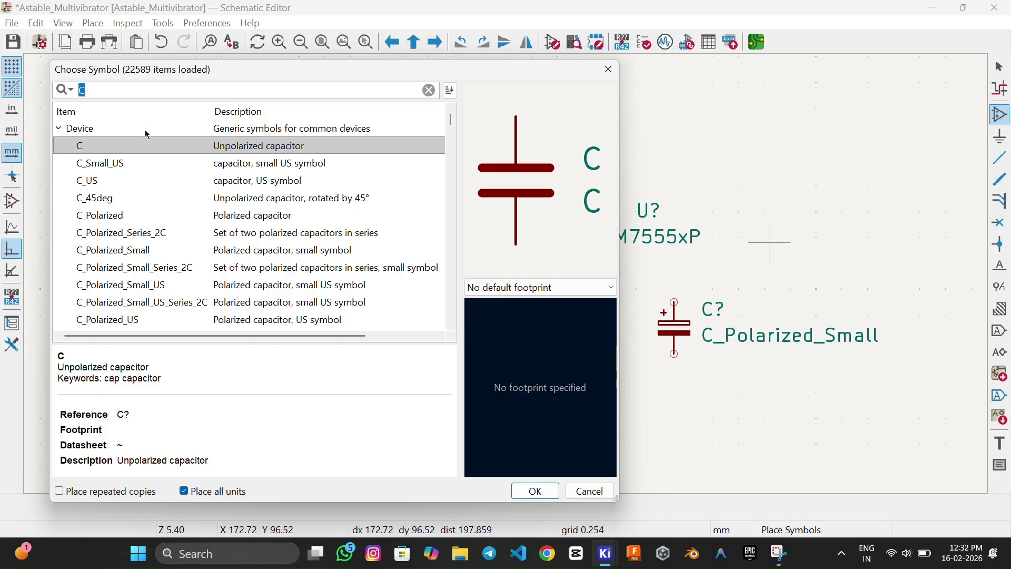
{"action": "left_click", "coordinate": [125, 90]}
{"action": "key", "text": "BackSpace"}
{"action": "type", "text": "Unp"}
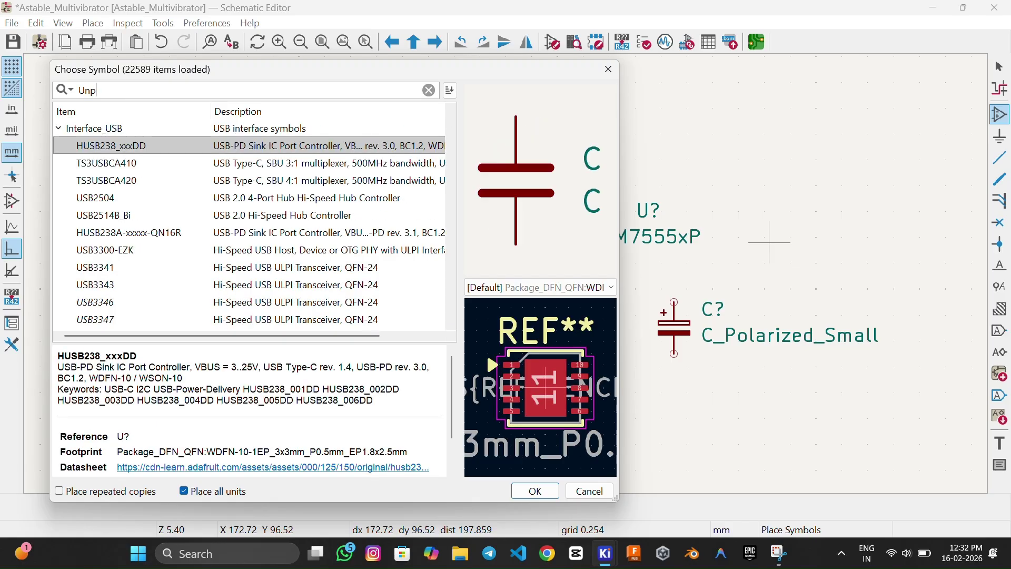
{"action": "type", "text": "olarized small"}
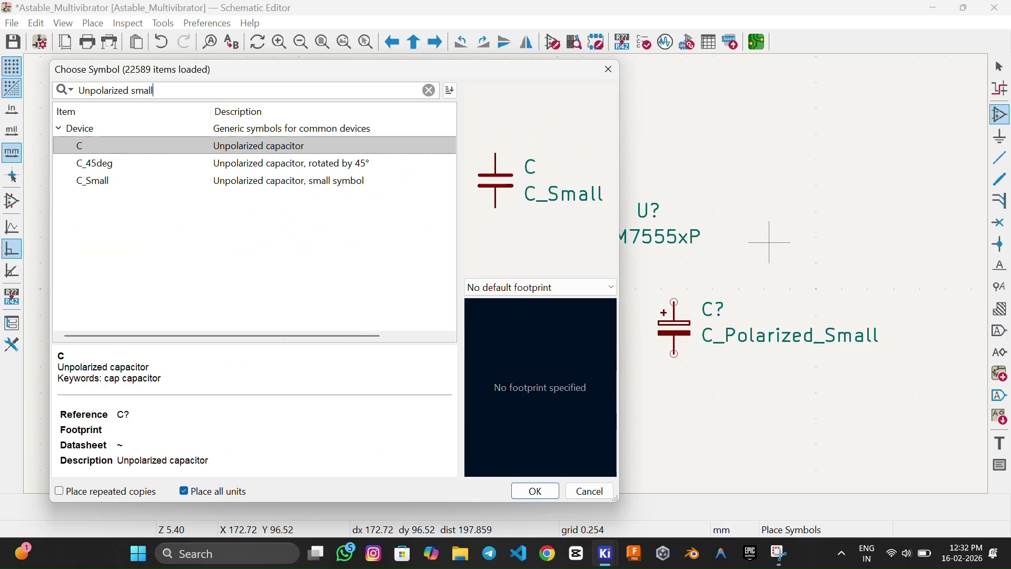
{"action": "left_click", "coordinate": [191, 151]}
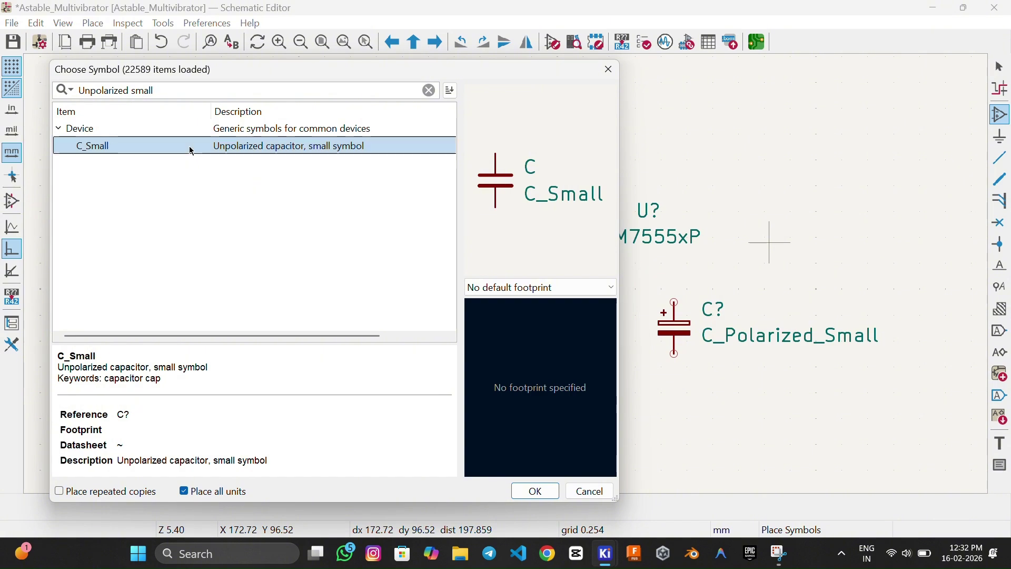
{"action": "left_click", "coordinate": [533, 491]}
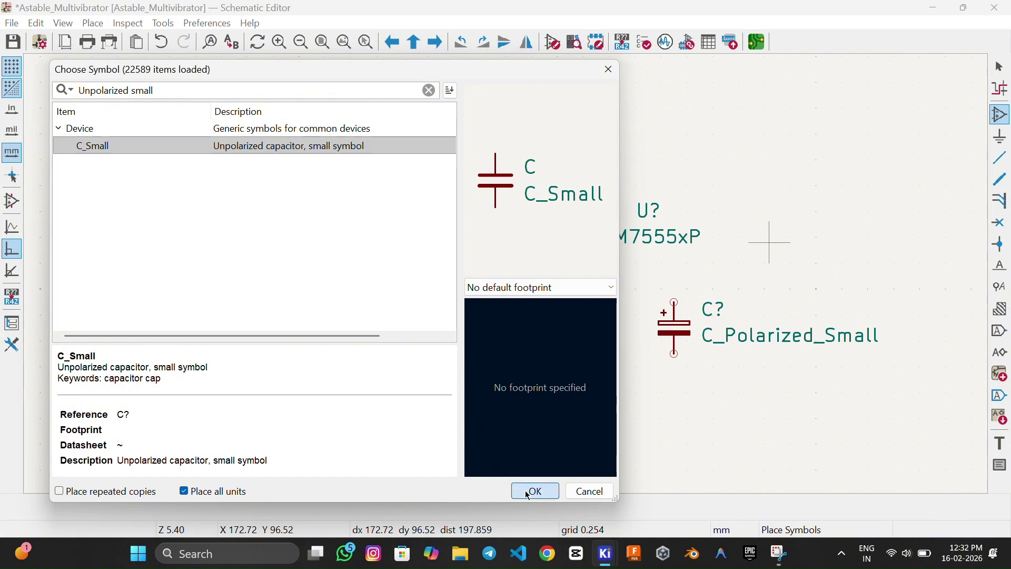
{"action": "left_click", "coordinate": [753, 227]}
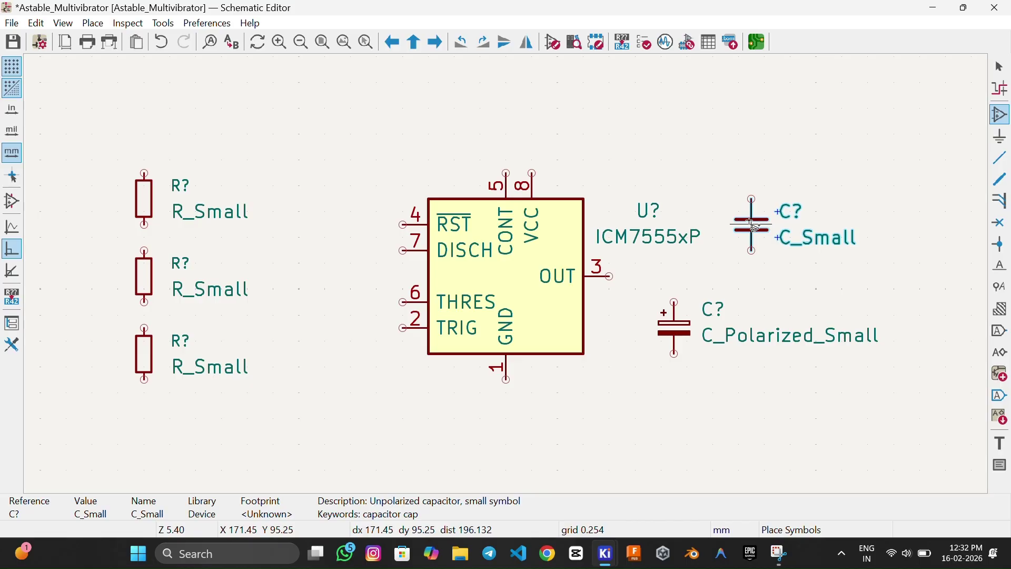
Step: Search the symbols for "LED small" and place LED_Small between the resistors and the timer, at about X 130 mm, Y 91 mm
{"action": "left_click", "coordinate": [626, 389]}
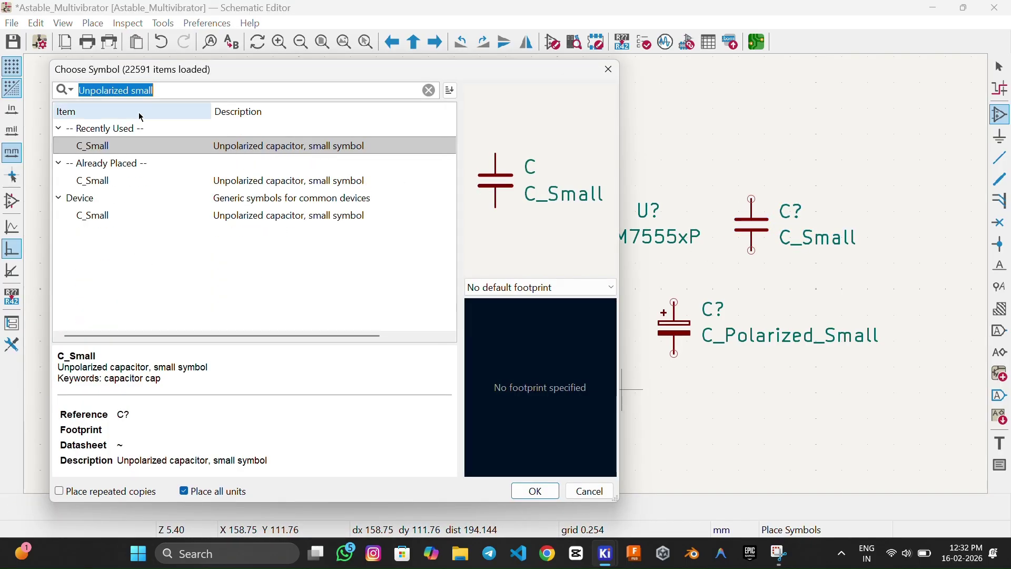
{"action": "type", "text": "LED"}
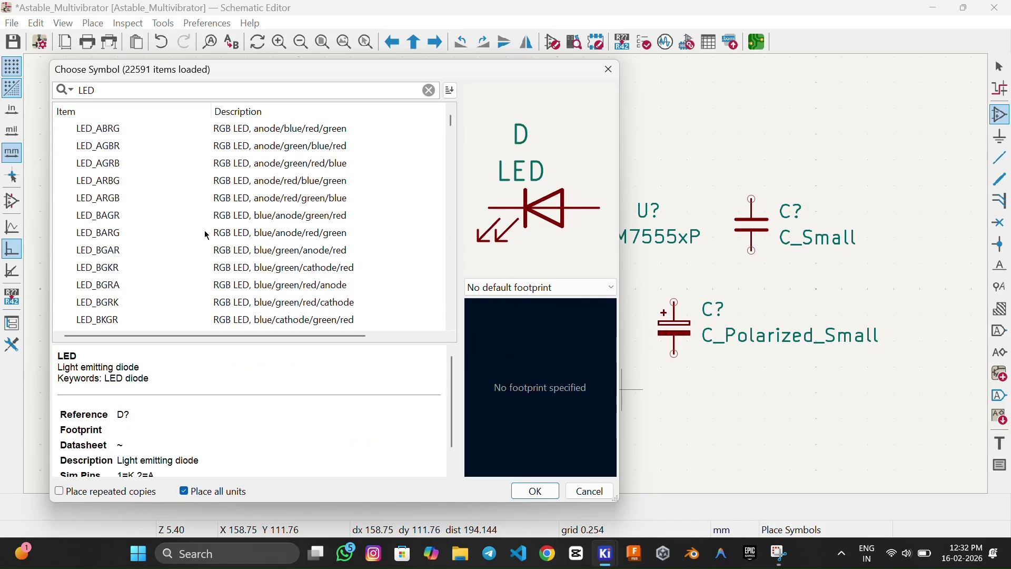
{"action": "type", "text": " small"}
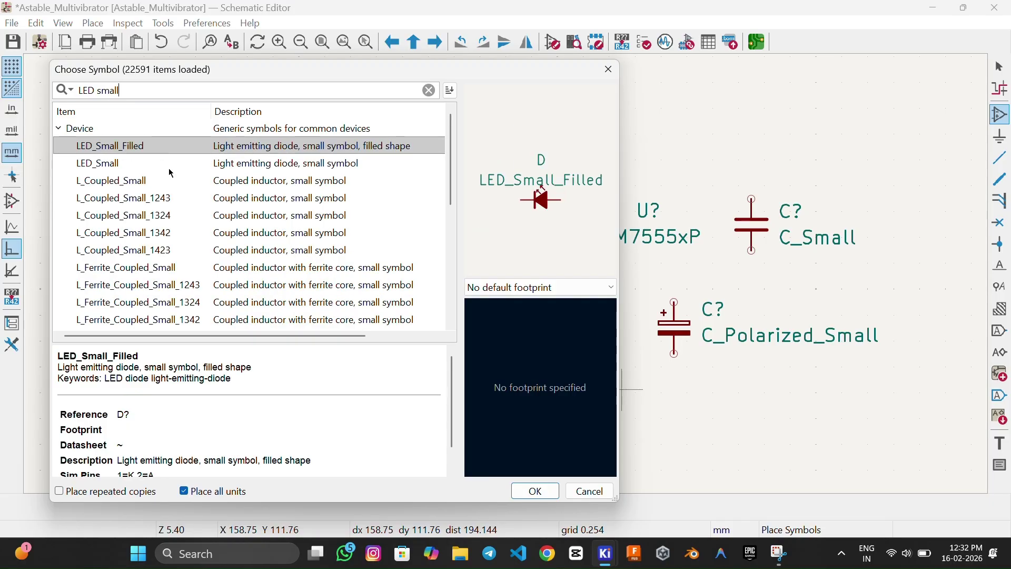
{"action": "left_click", "coordinate": [172, 169]}
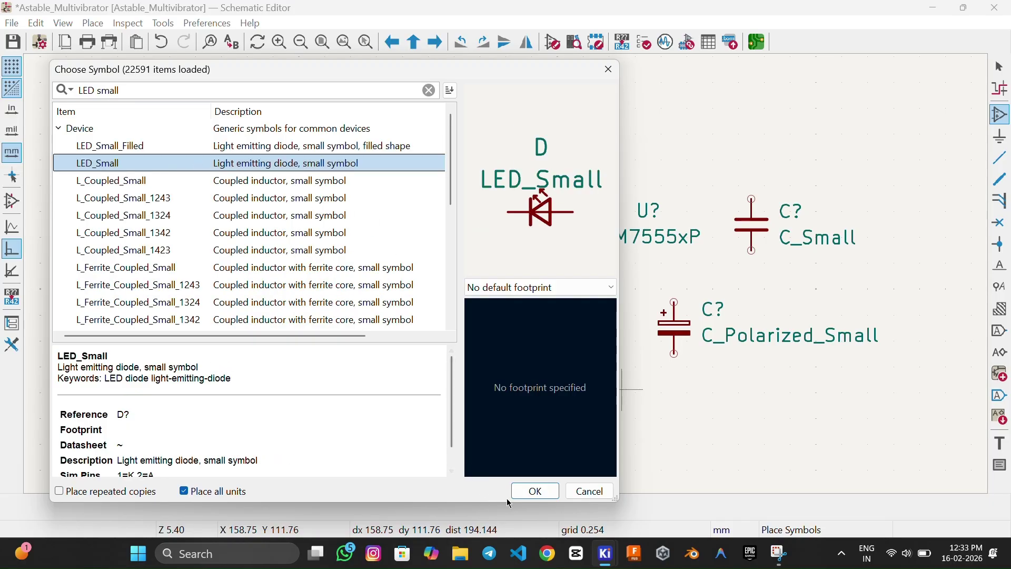
{"action": "left_click", "coordinate": [535, 490]}
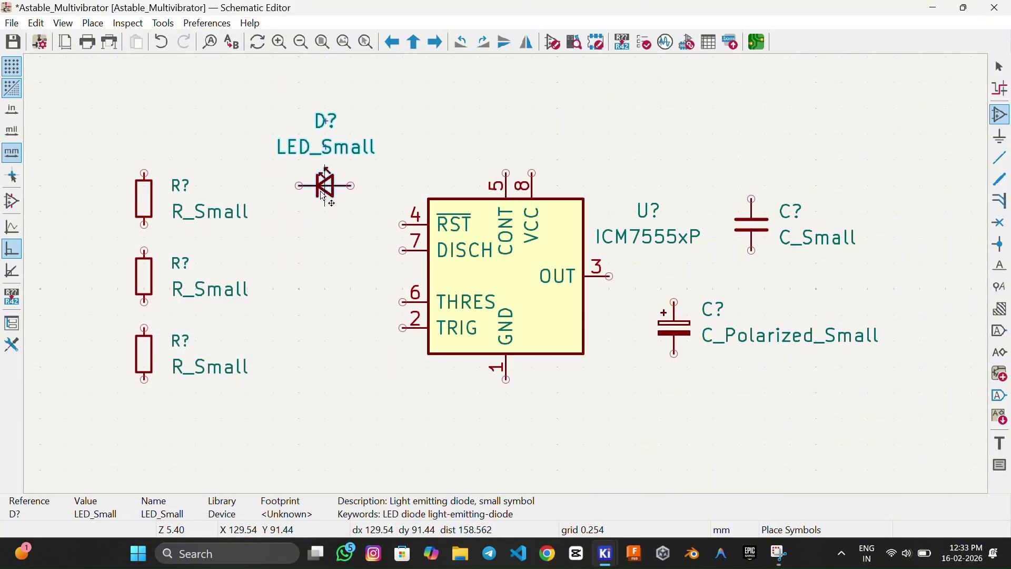
{"action": "left_click", "coordinate": [327, 191]}
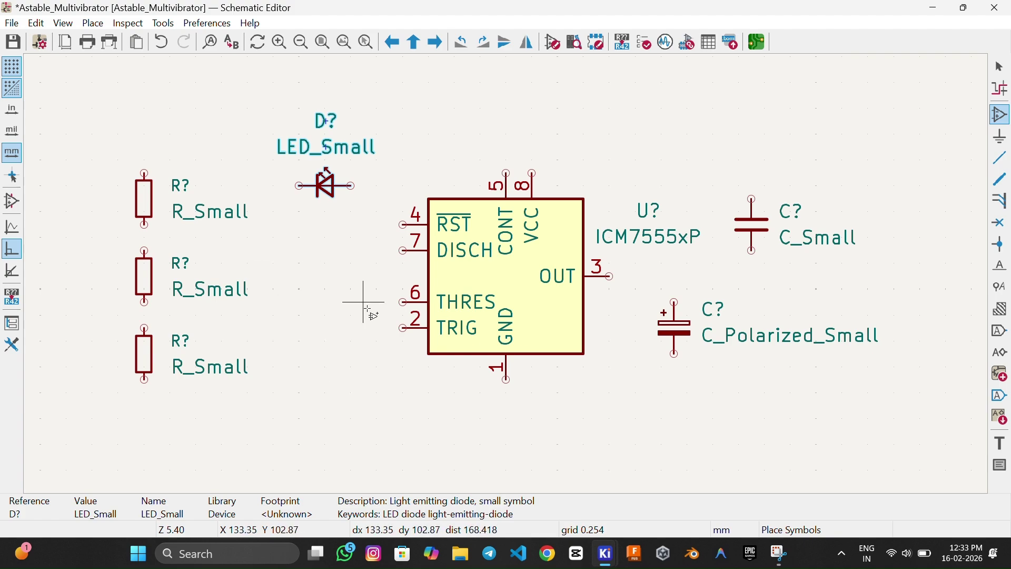
{"action": "key", "text": "Escape"}
Step: Annotate the entire schematic, sorting symbols by X position and resetting existing annotations
{"action": "scroll", "coordinate": [519, 142], "scroll_direction": "up", "scroll_amount": 1}
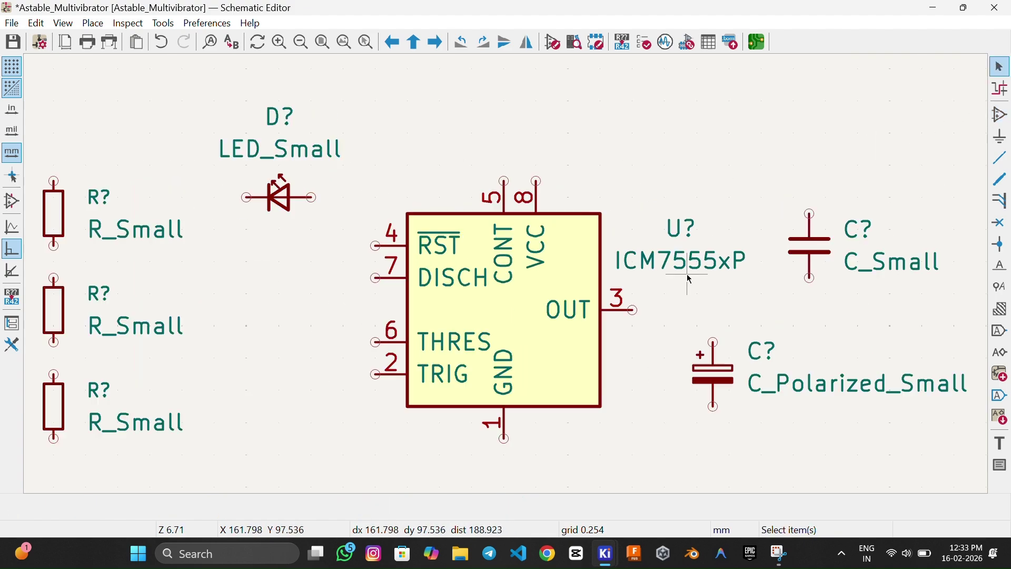
{"action": "left_click", "coordinate": [624, 48]}
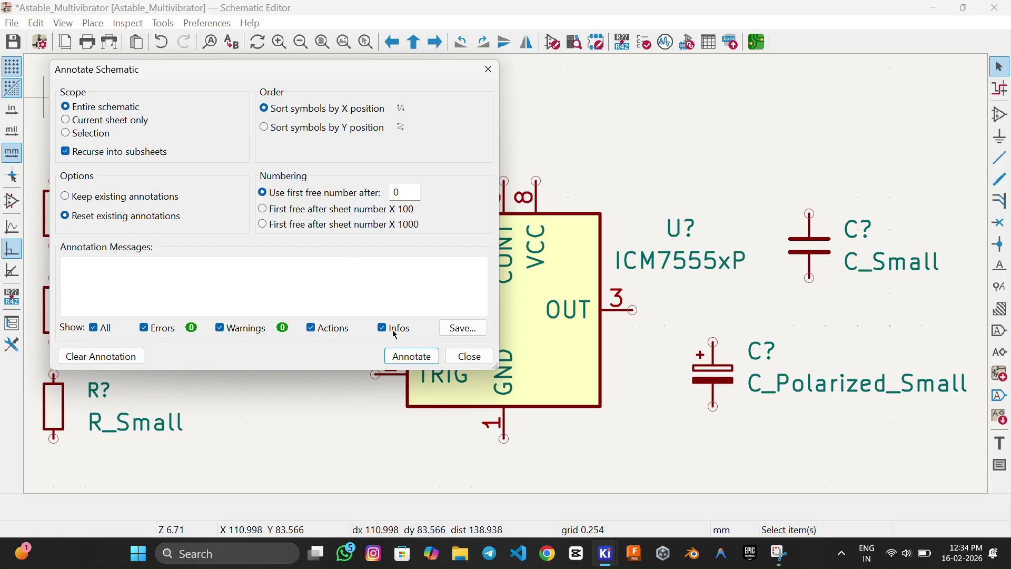
{"action": "left_click", "coordinate": [411, 361]}
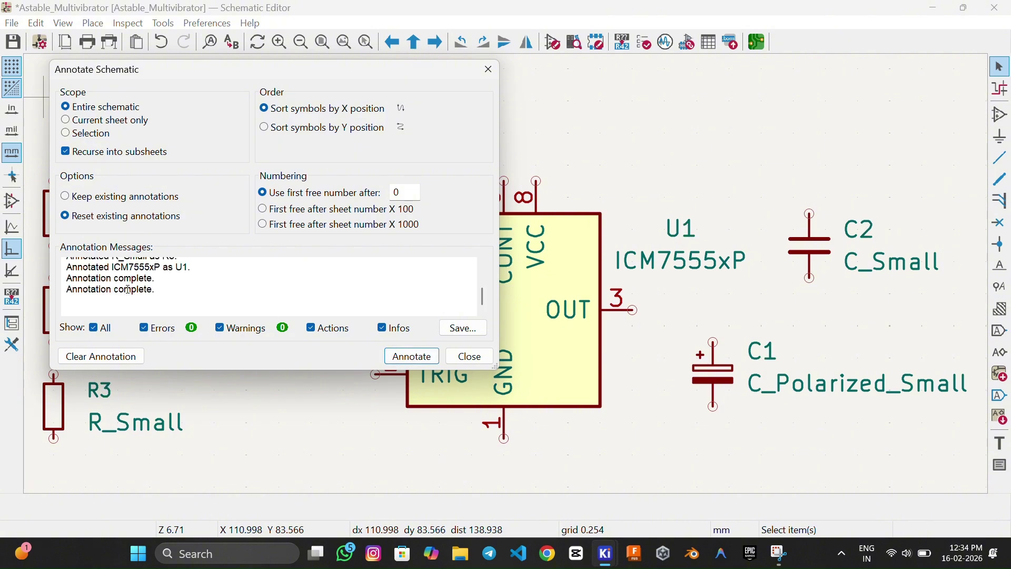
{"action": "left_click", "coordinate": [469, 357]}
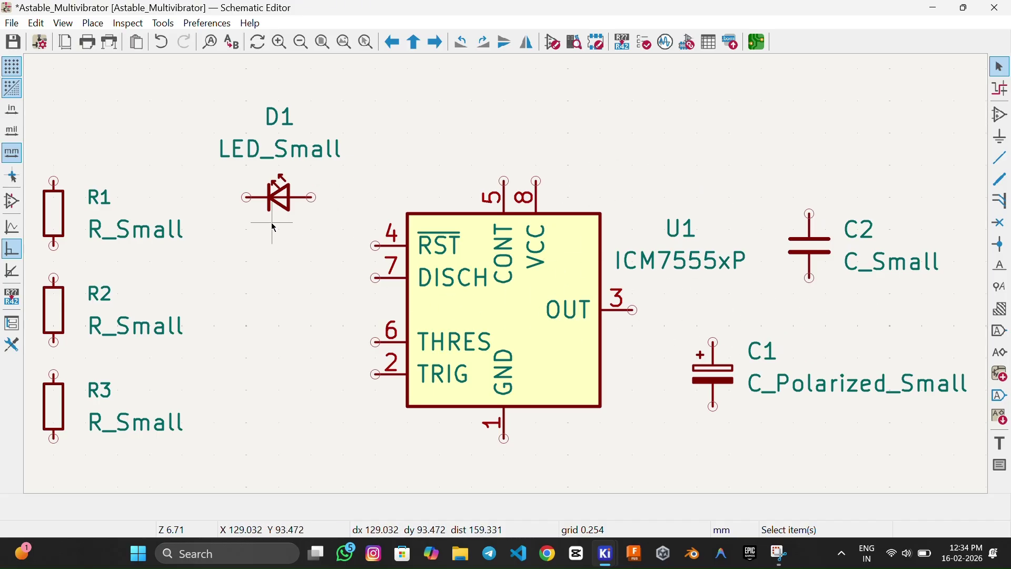
Step: Set R1's value to 100K and the text size of its value label to 1 mm
{"action": "left_click", "coordinate": [140, 235]}
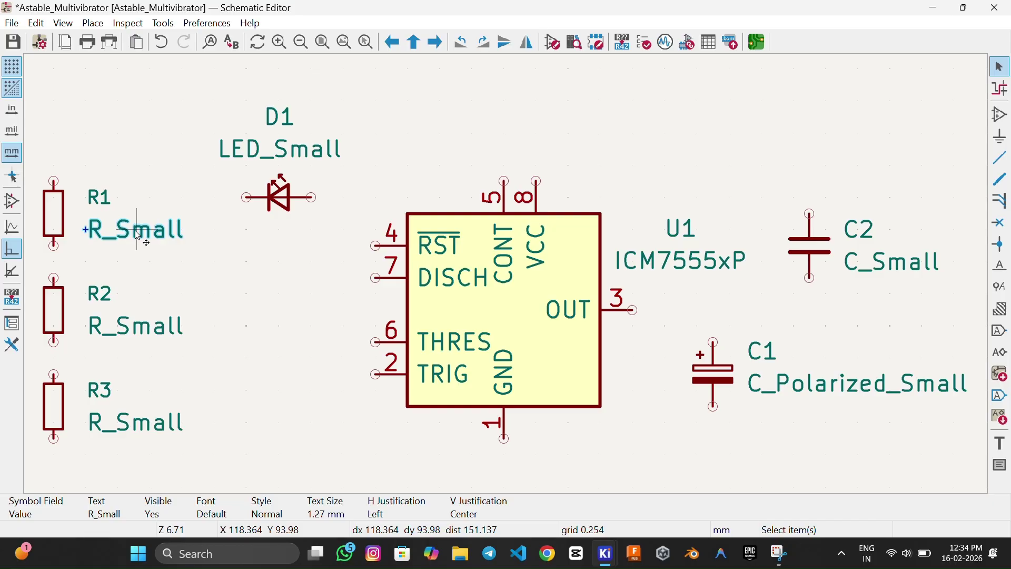
{"action": "double_click", "coordinate": [138, 236]}
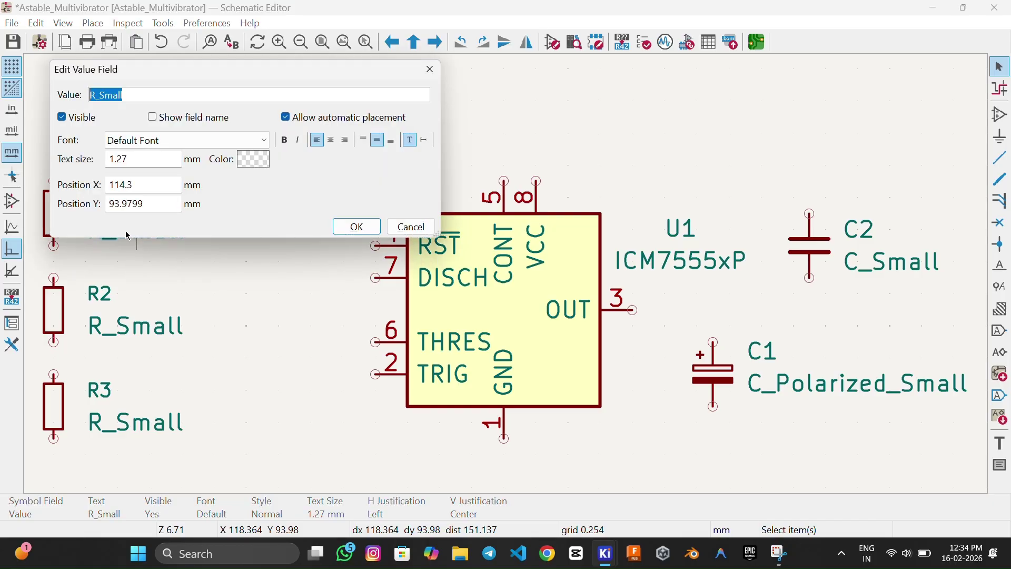
{"action": "type", "text": "100K"}
{"action": "key", "text": "Return"}
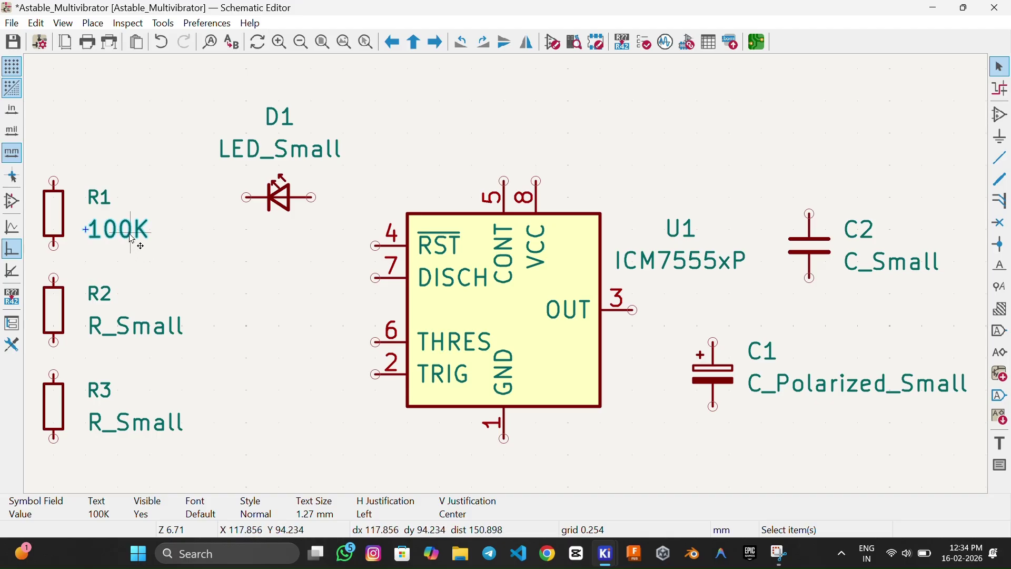
{"action": "double_click", "coordinate": [140, 242]}
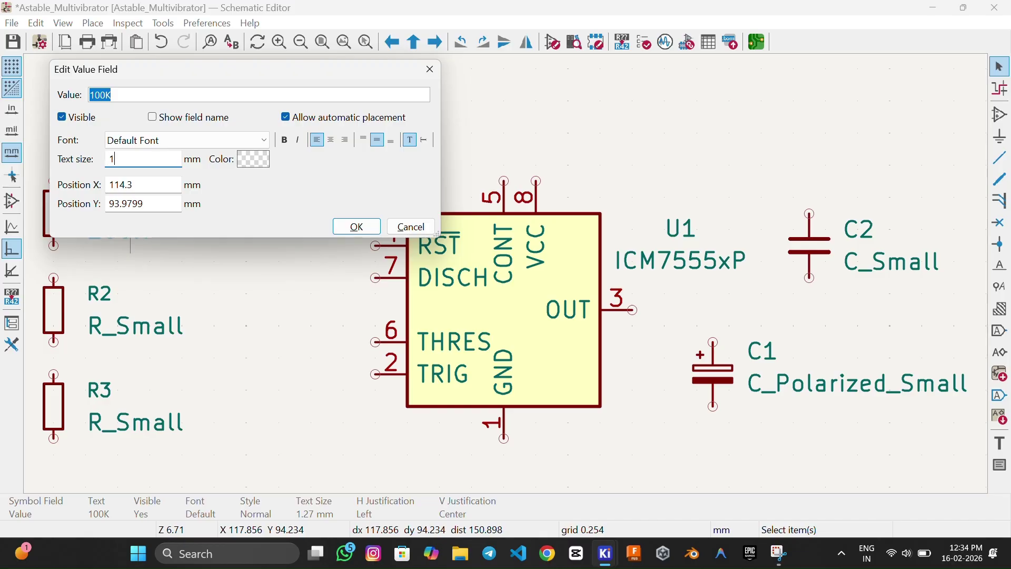
{"action": "left_click", "coordinate": [357, 226]}
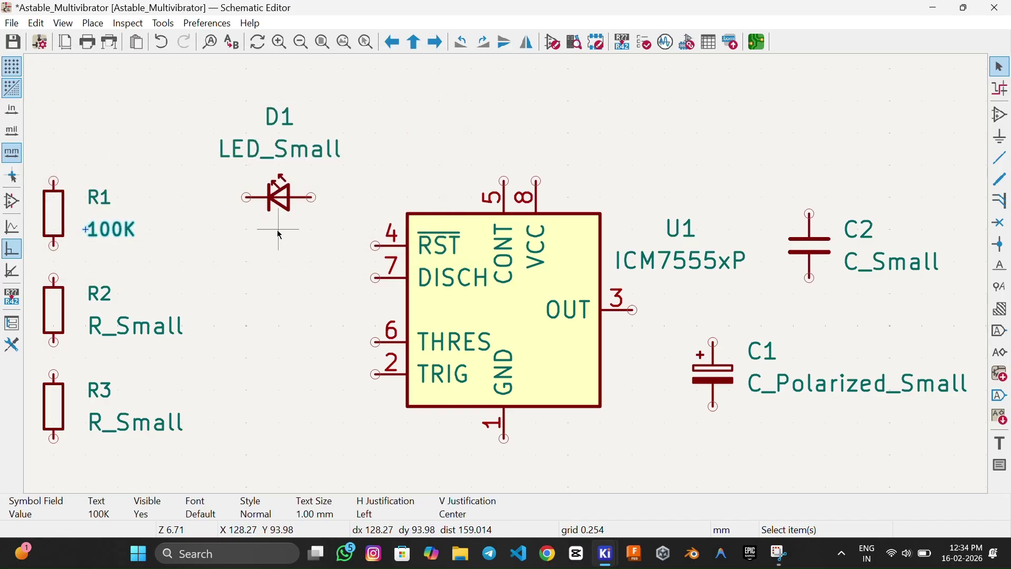
{"action": "left_click", "coordinate": [125, 232]}
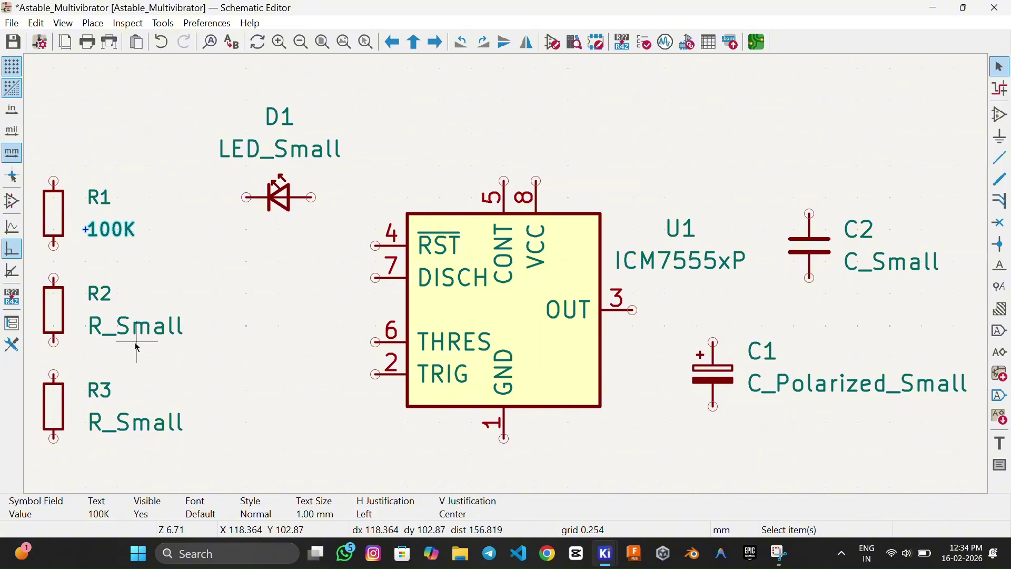
{"action": "left_click", "coordinate": [128, 269]}
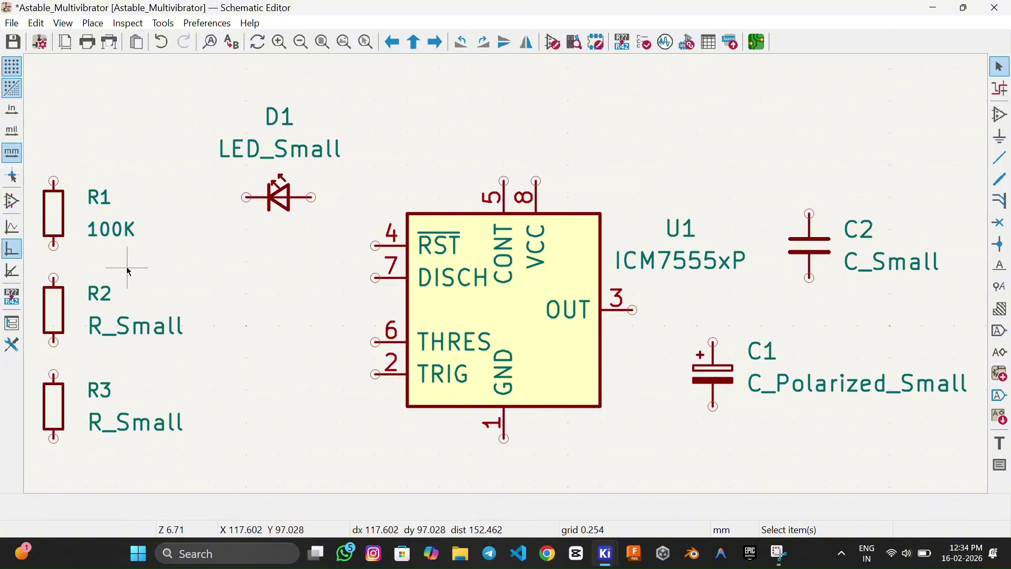
Step: Set R2's value to 1M in its symbol properties
{"action": "left_click", "coordinate": [56, 315]}
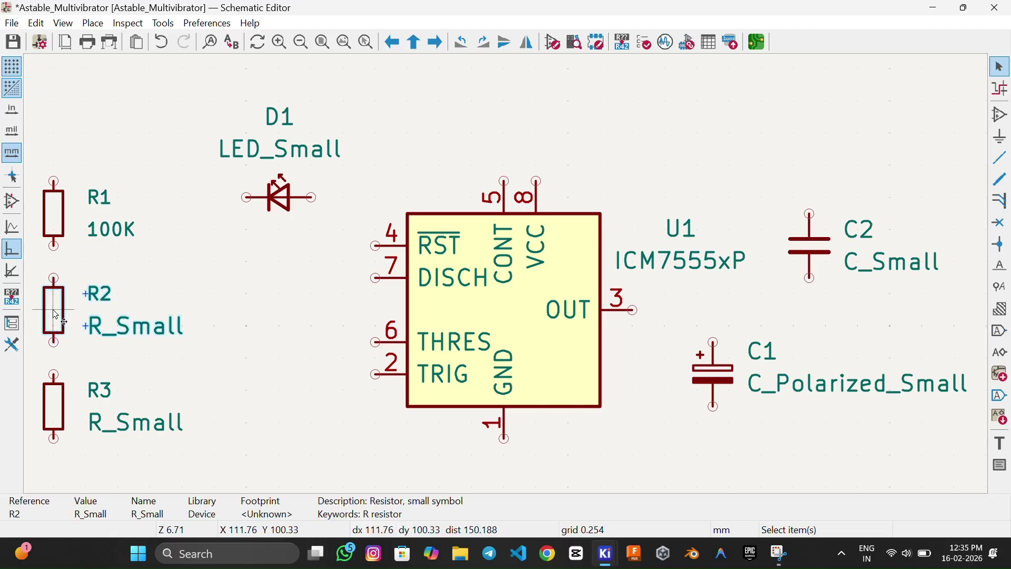
{"action": "double_click", "coordinate": [55, 312]}
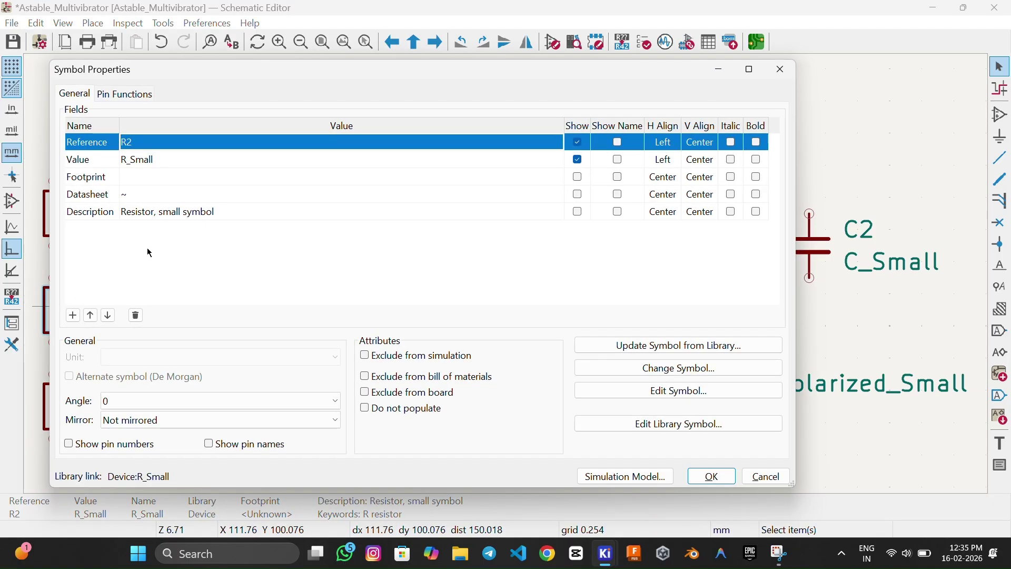
{"action": "left_click", "coordinate": [160, 160]}
{"action": "left_click", "coordinate": [160, 160]}
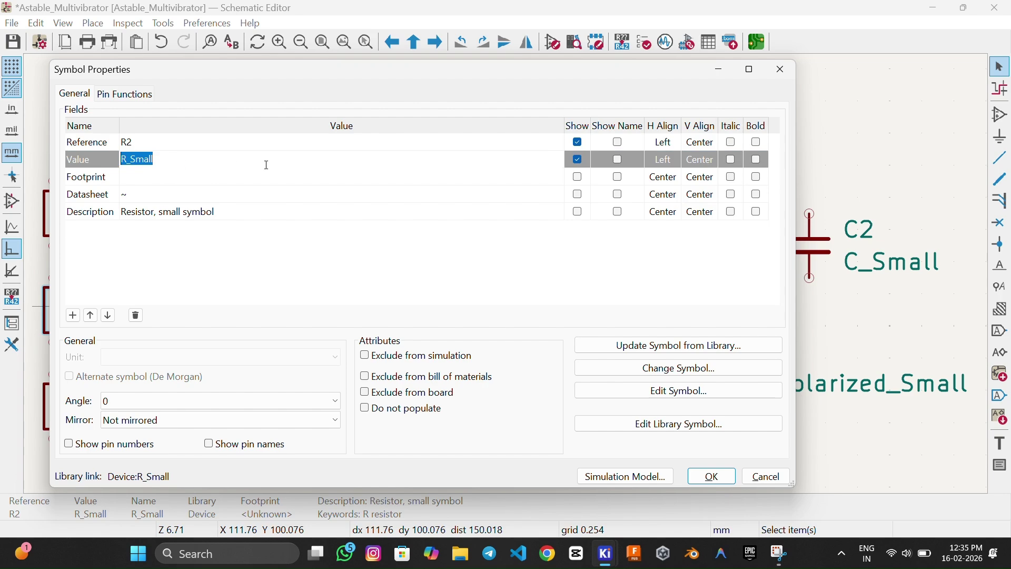
{"action": "type", "text": "1M"}
{"action": "left_click", "coordinate": [713, 477]}
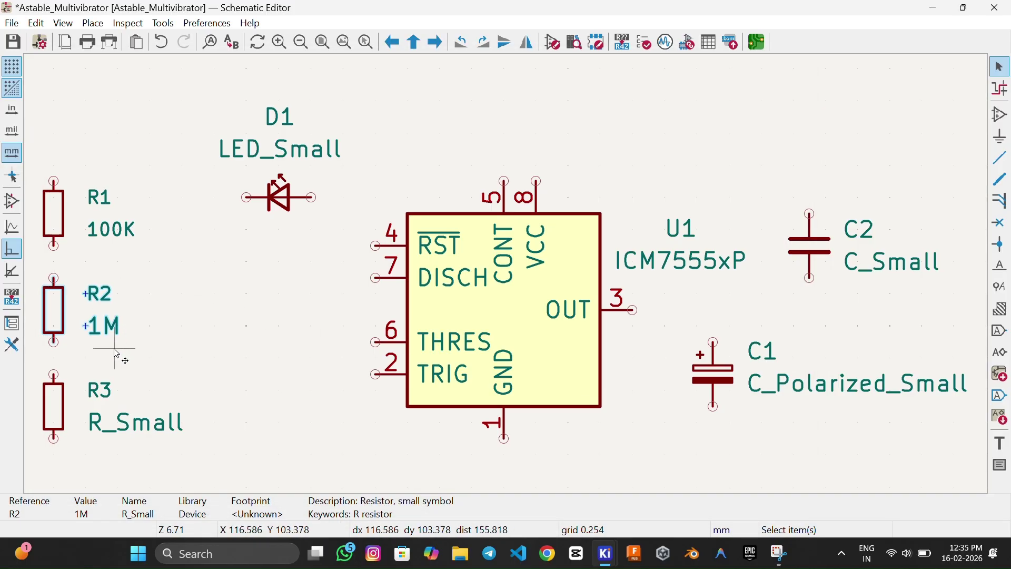
Step: Set the text size of R2's value label to 1 mm
{"action": "left_click", "coordinate": [114, 332]}
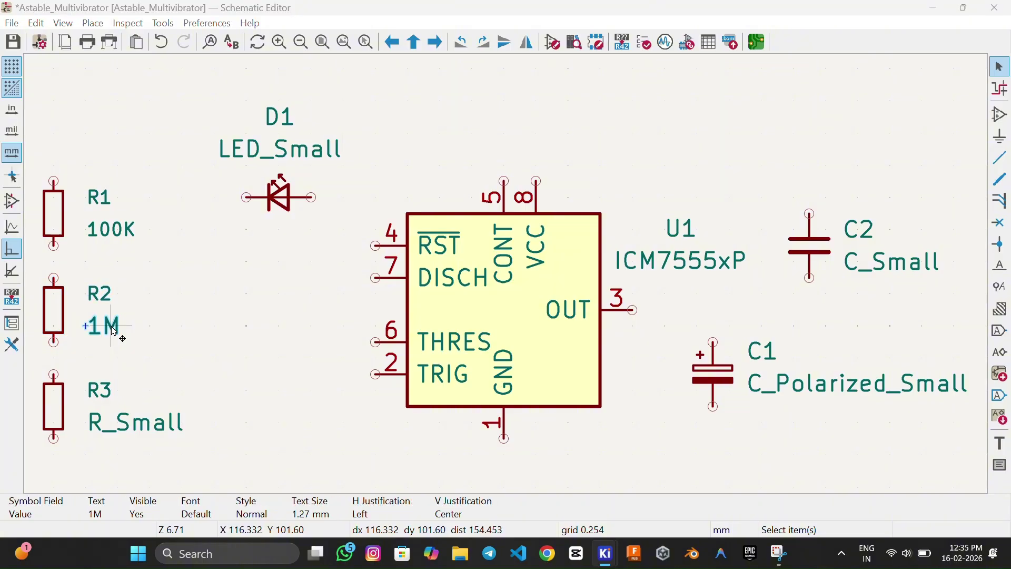
{"action": "double_click", "coordinate": [115, 332]}
{"action": "left_click", "coordinate": [148, 159]}
{"action": "key", "text": "BackSpace"}
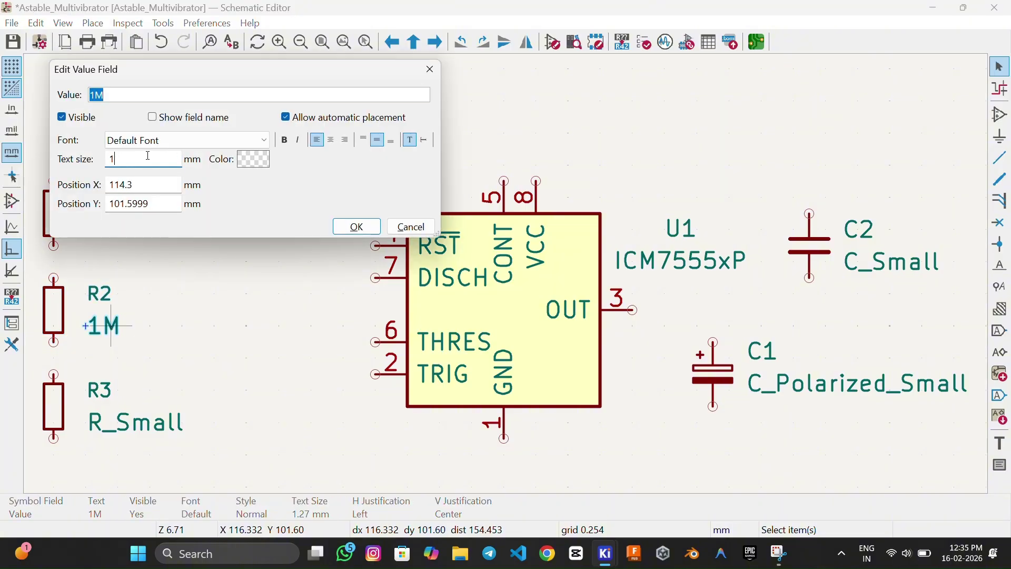
{"action": "key", "text": "Return"}
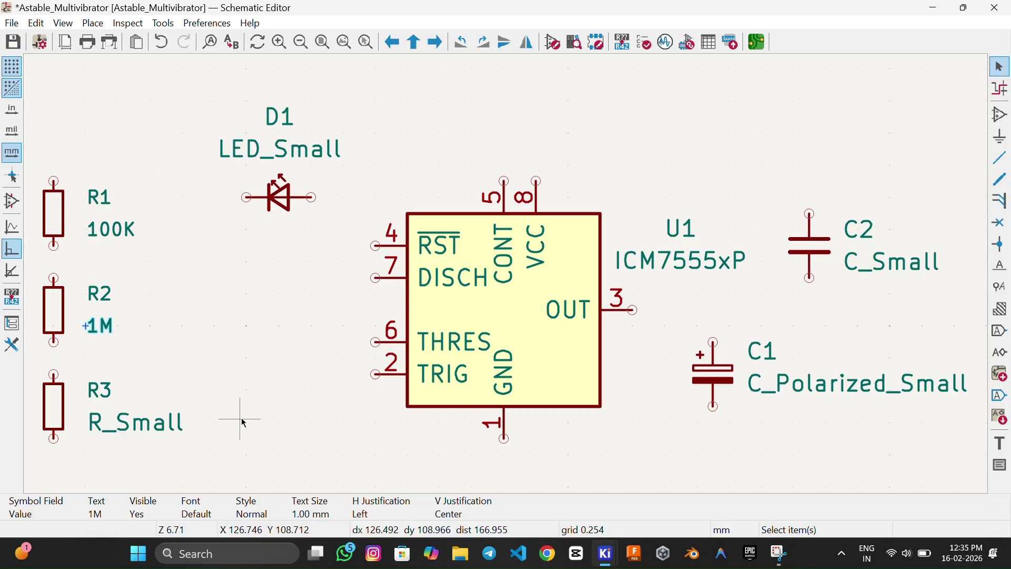
Step: Set R3's value to 150 and its value label's text size to 1 mm, keeping the default font
{"action": "left_click", "coordinate": [154, 427]}
{"action": "double_click", "coordinate": [159, 431]}
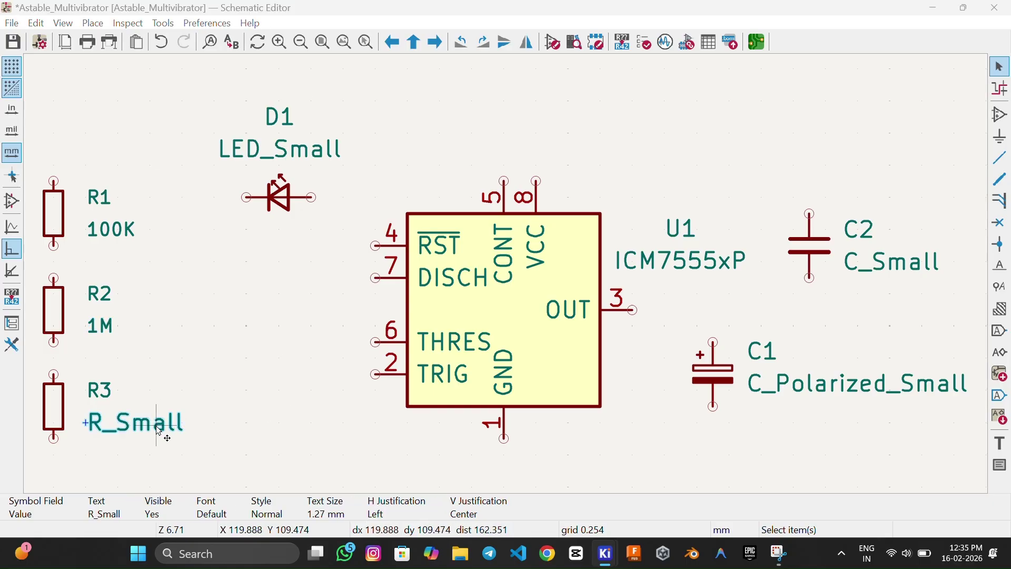
{"action": "type", "text": "1"}
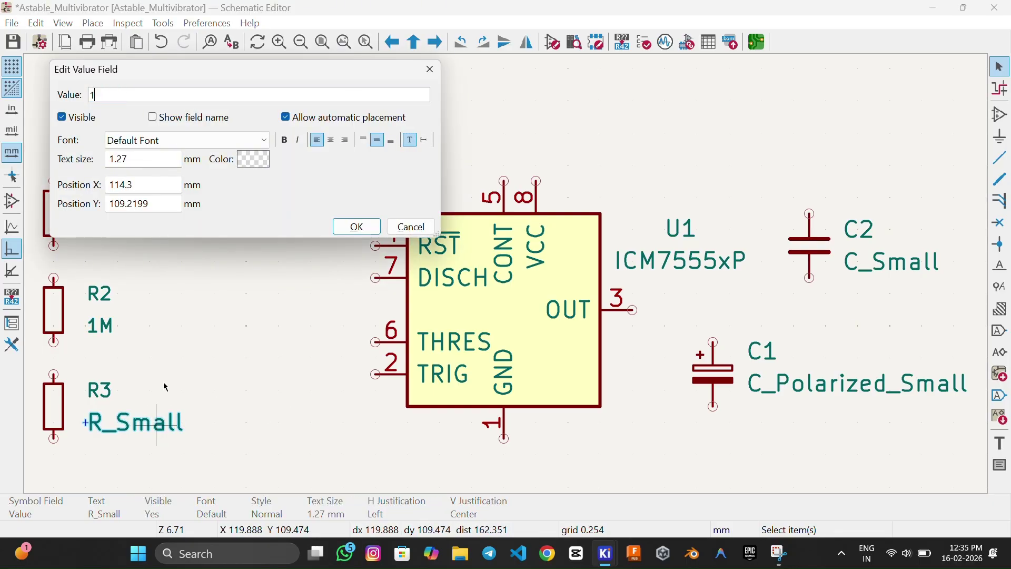
{"action": "type", "text": "50"}
{"action": "left_click", "coordinate": [160, 145]}
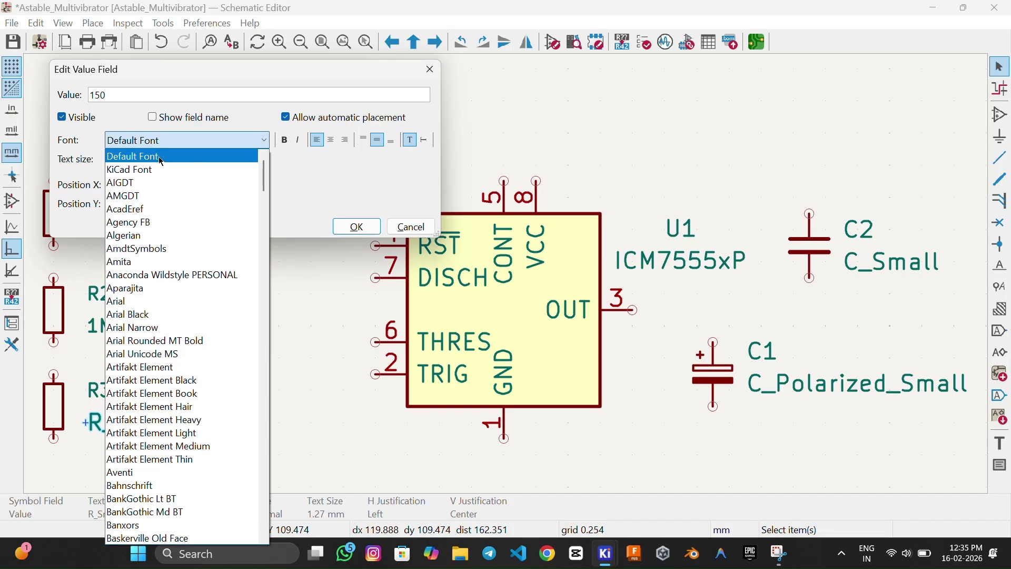
{"action": "left_click", "coordinate": [160, 154]}
{"action": "left_click", "coordinate": [155, 159]}
{"action": "key", "text": "BackSpace"}
{"action": "key", "text": "BackSpace"}
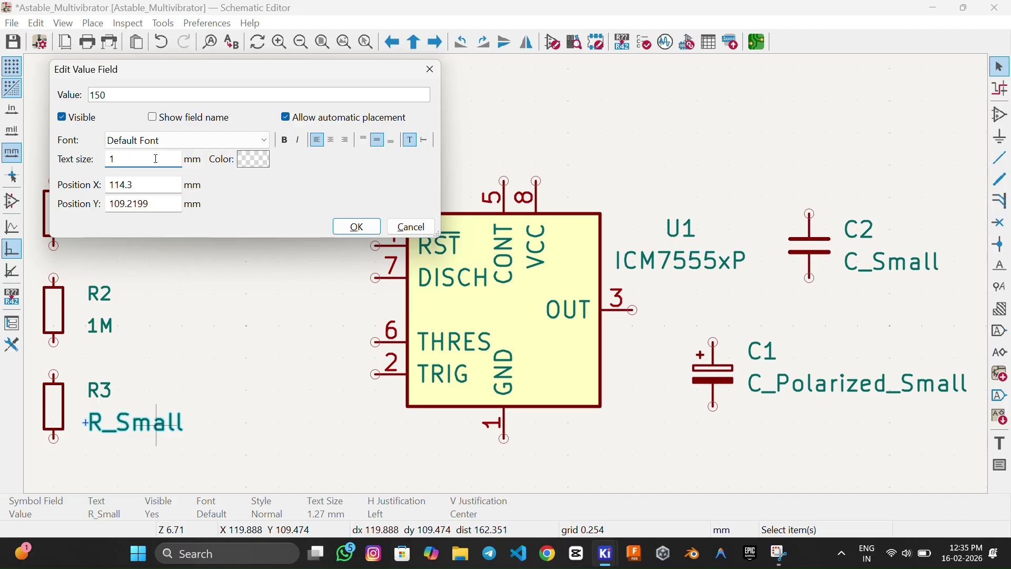
{"action": "key", "text": "Return"}
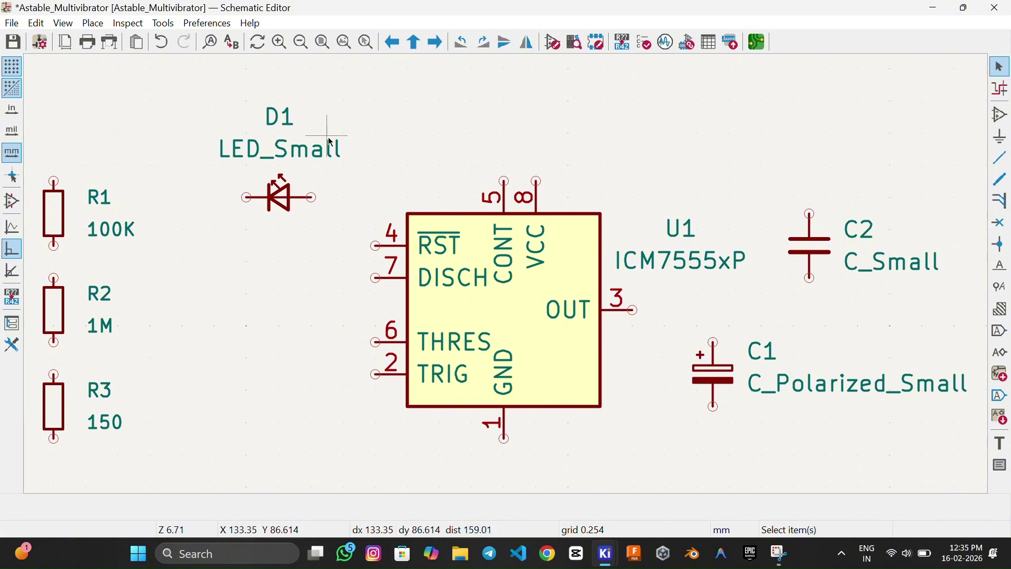
Step: Reduce the text size of D1's LED_Small value label to match the resistors' value labels
{"action": "left_click", "coordinate": [288, 160]}
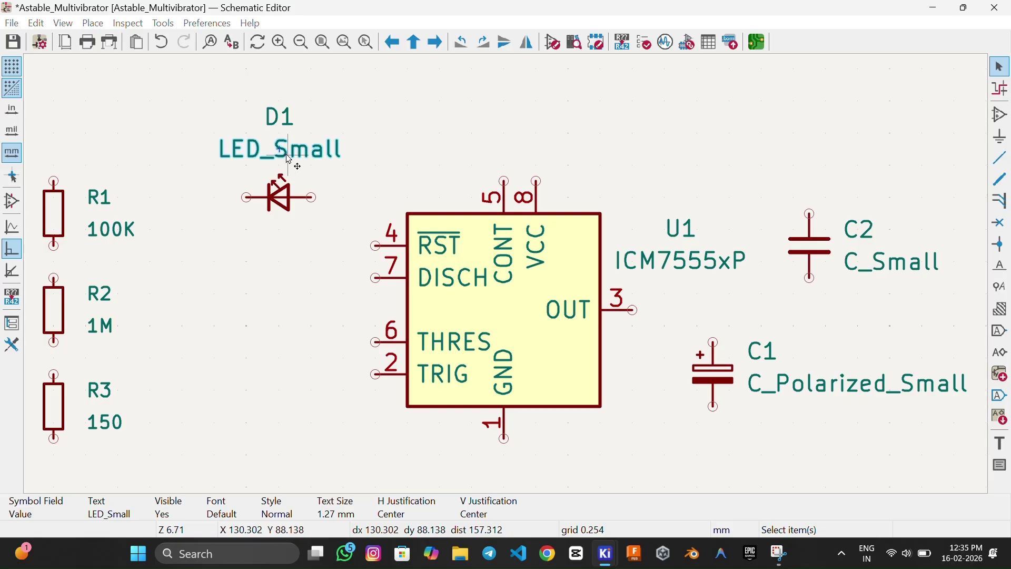
{"action": "double_click", "coordinate": [288, 160]}
{"action": "left_click", "coordinate": [138, 158]}
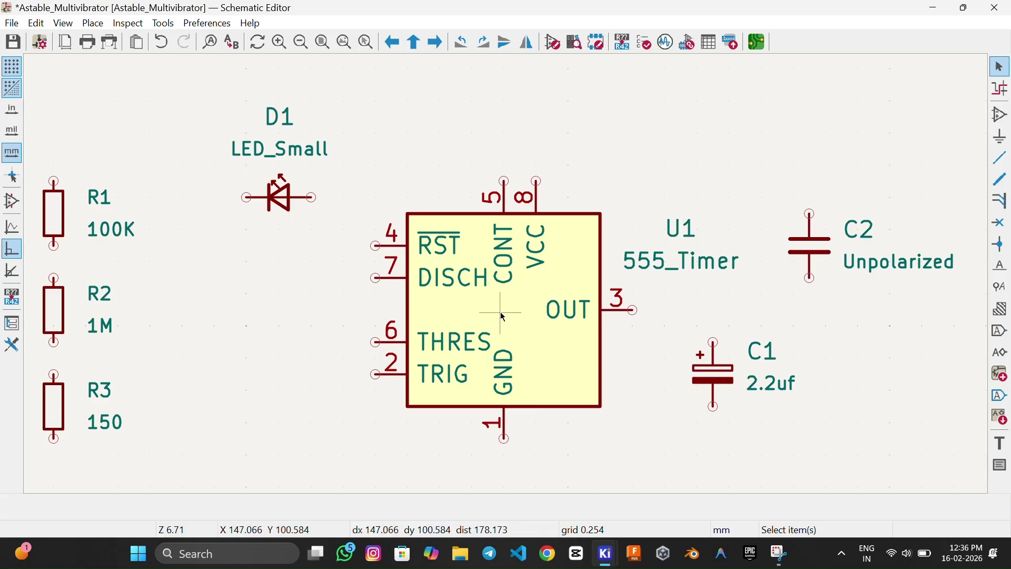
Step: Move LED D1 to about X 183 mm, Y 81 mm, and shift resistors R1 to R3 together up and away from the timer
{"action": "scroll", "coordinate": [506, 311], "scroll_direction": "down", "scroll_amount": 2}
{"action": "middle_click_drag", "start_coordinate": [510, 278], "coordinate": [516, 318]}
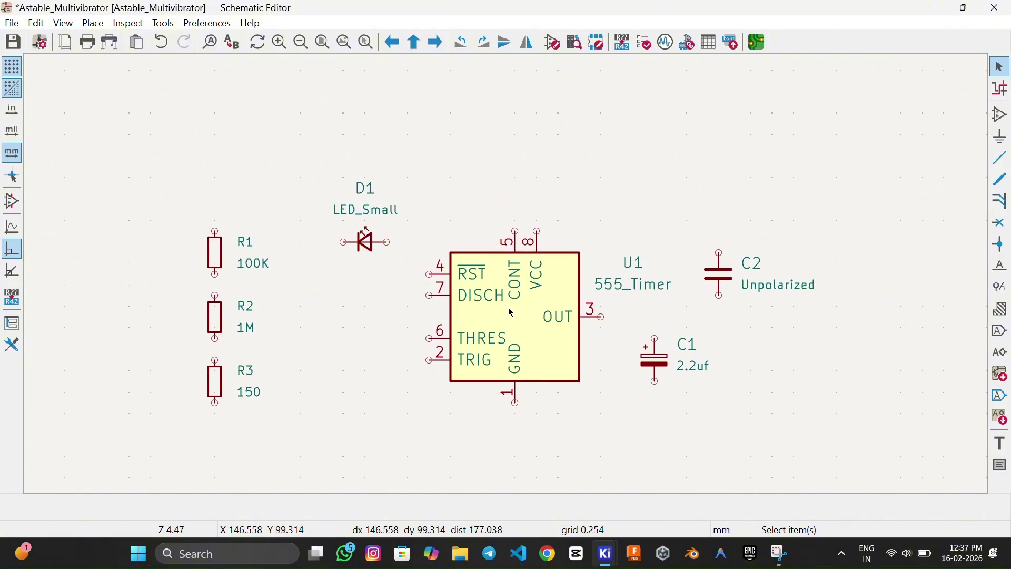
{"action": "left_click", "coordinate": [370, 243]}
{"action": "left_click_drag", "start_coordinate": [367, 242], "coordinate": [813, 157]}
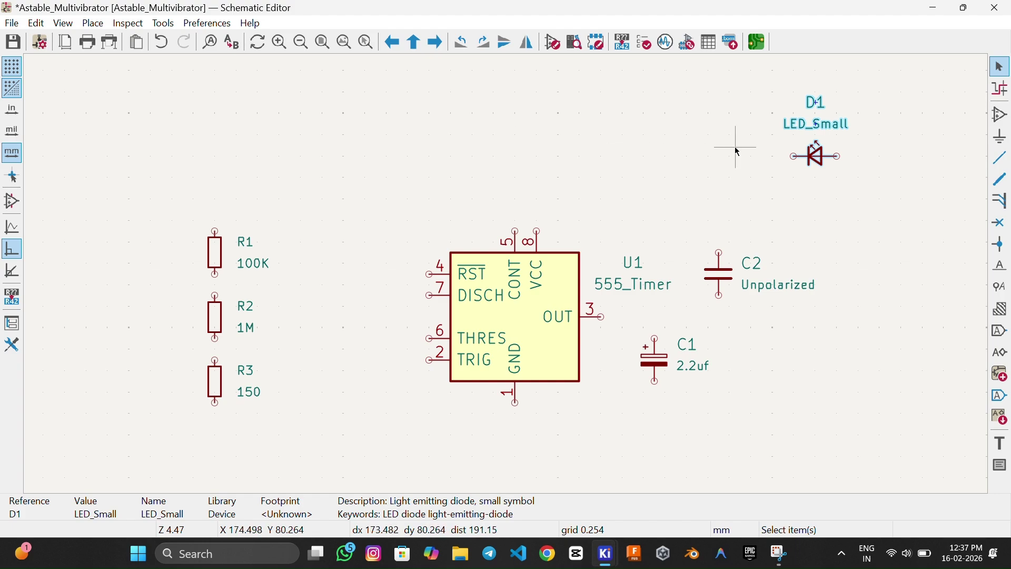
{"action": "left_click_drag", "start_coordinate": [187, 212], "coordinate": [305, 428]}
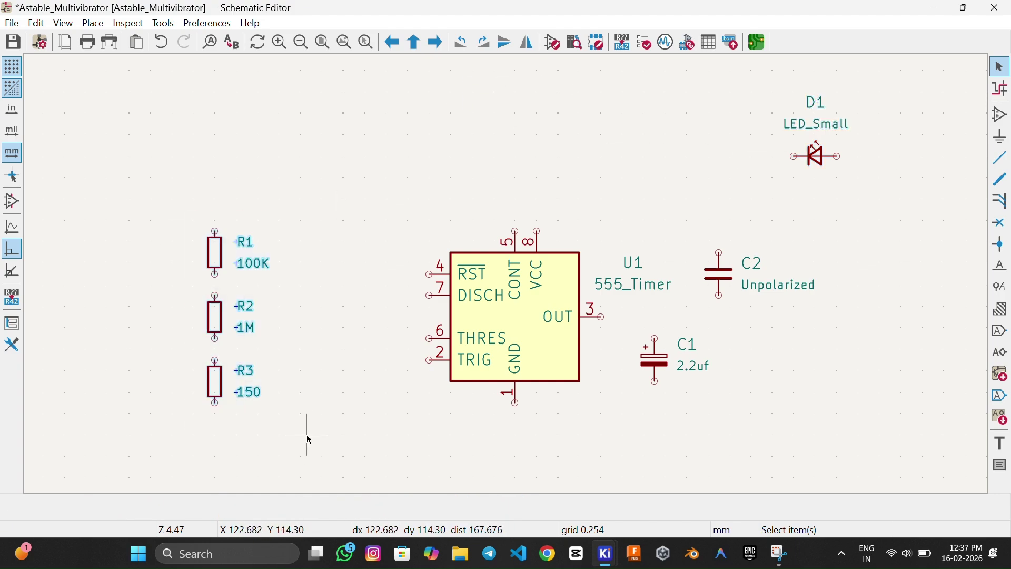
{"action": "left_click_drag", "start_coordinate": [217, 317], "coordinate": [175, 263]}
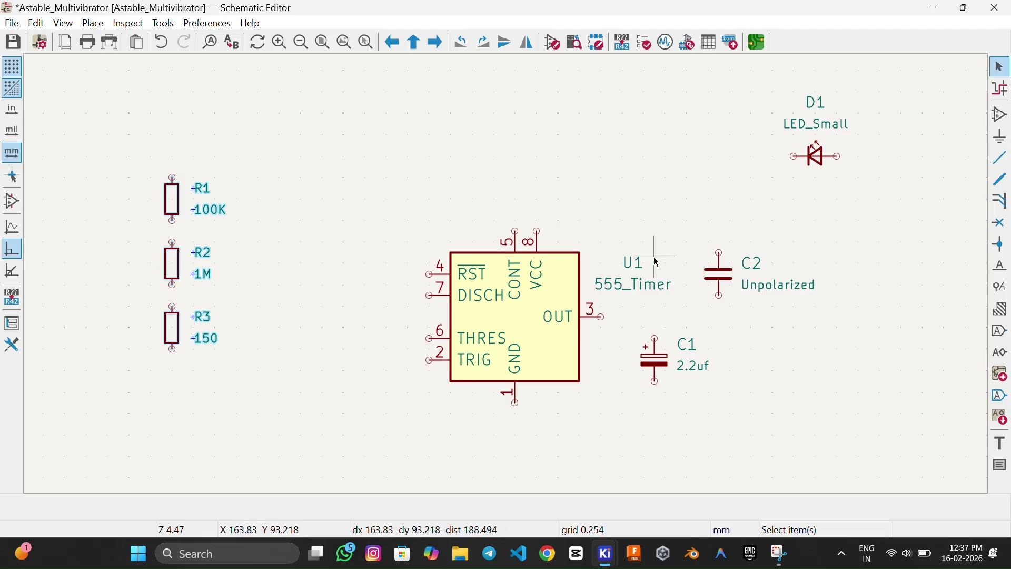
Step: Move capacitors C2 and C1 farther right of the timer, to about X 179 mm and X 182 mm, keeping C2 above C1
{"action": "left_click_drag", "start_coordinate": [685, 224], "coordinate": [804, 279]}
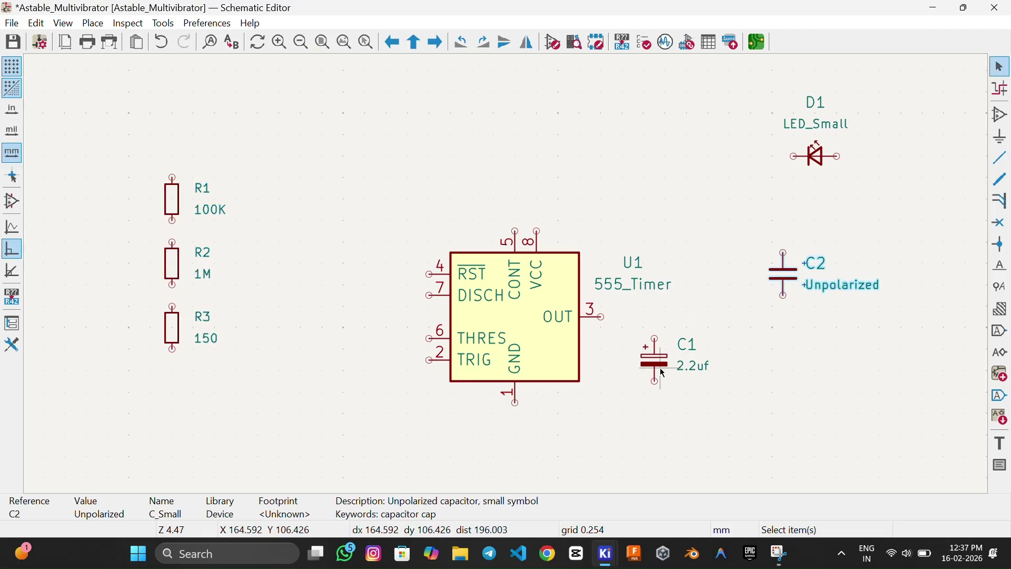
{"action": "left_click", "coordinate": [652, 356]}
{"action": "left_click_drag", "start_coordinate": [706, 384], "coordinate": [758, 355]}
{"action": "left_click", "coordinate": [758, 356]}
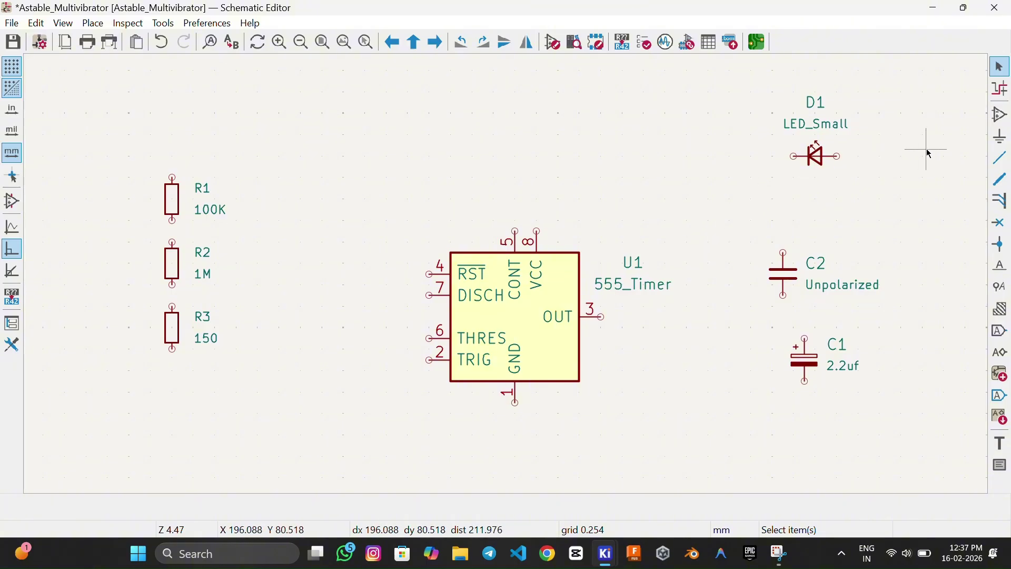
Step: Place a VCC power symbol directly above the timer's pin 8, at about X 150 mm, Y 82.5 mm
{"action": "left_click", "coordinate": [1006, 146]}
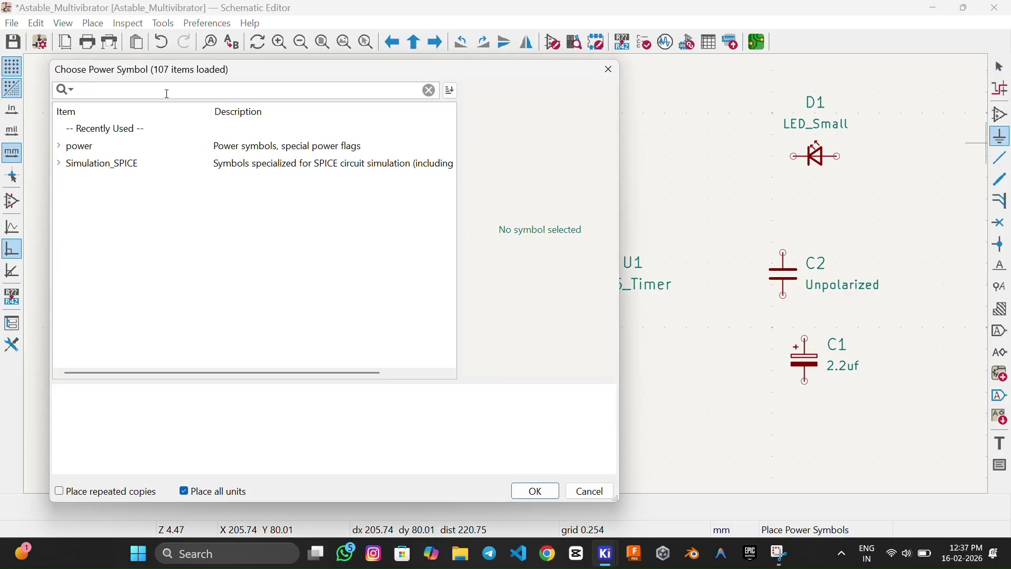
{"action": "type", "text": "VCC"}
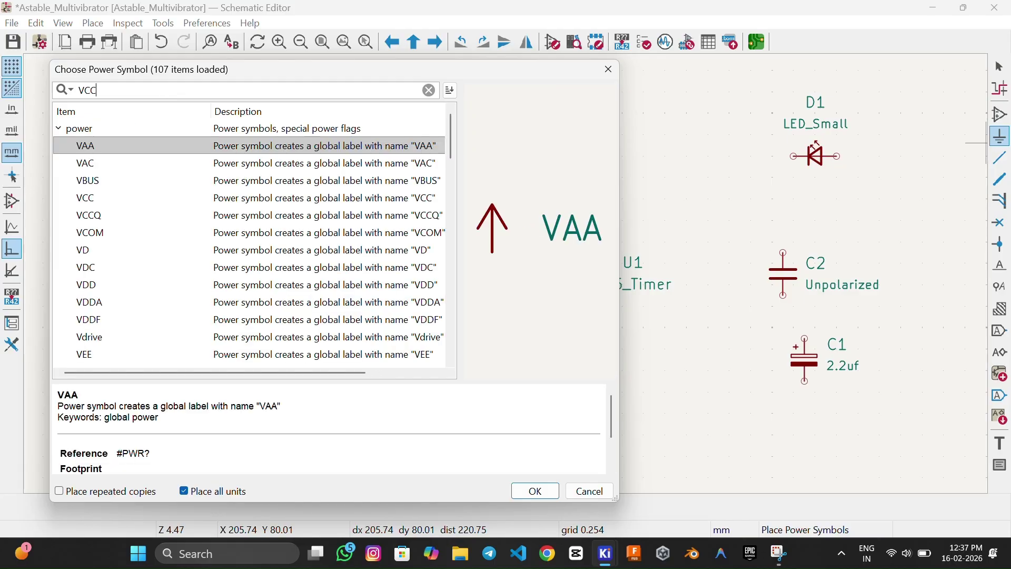
{"action": "left_click", "coordinate": [235, 156]}
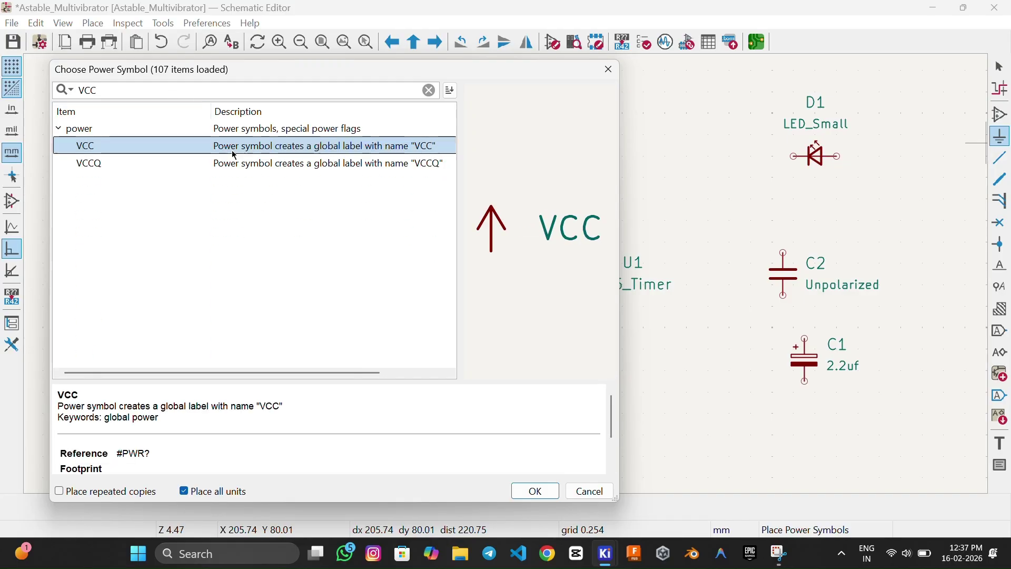
{"action": "left_click", "coordinate": [524, 493]}
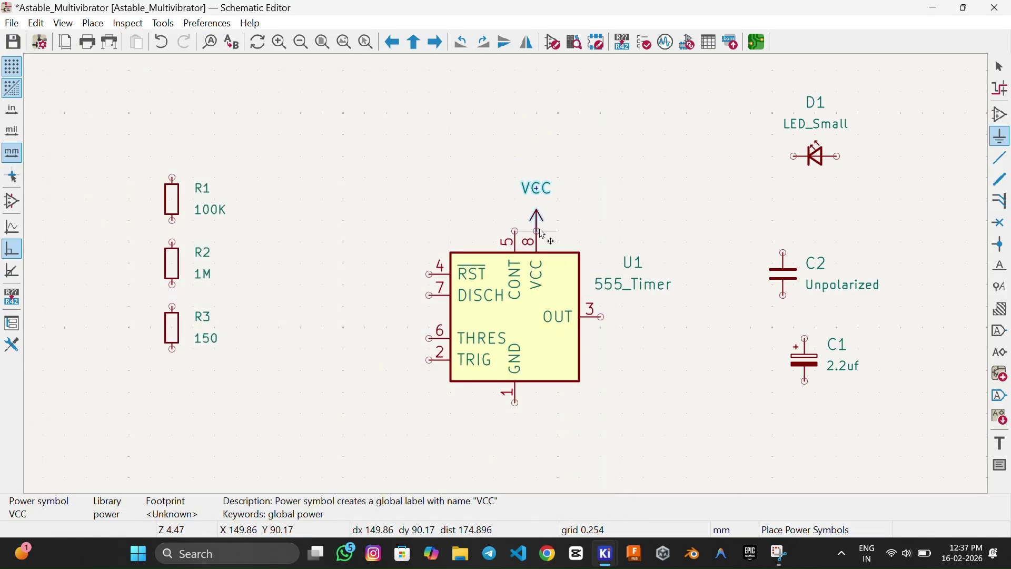
{"action": "left_click", "coordinate": [537, 168]}
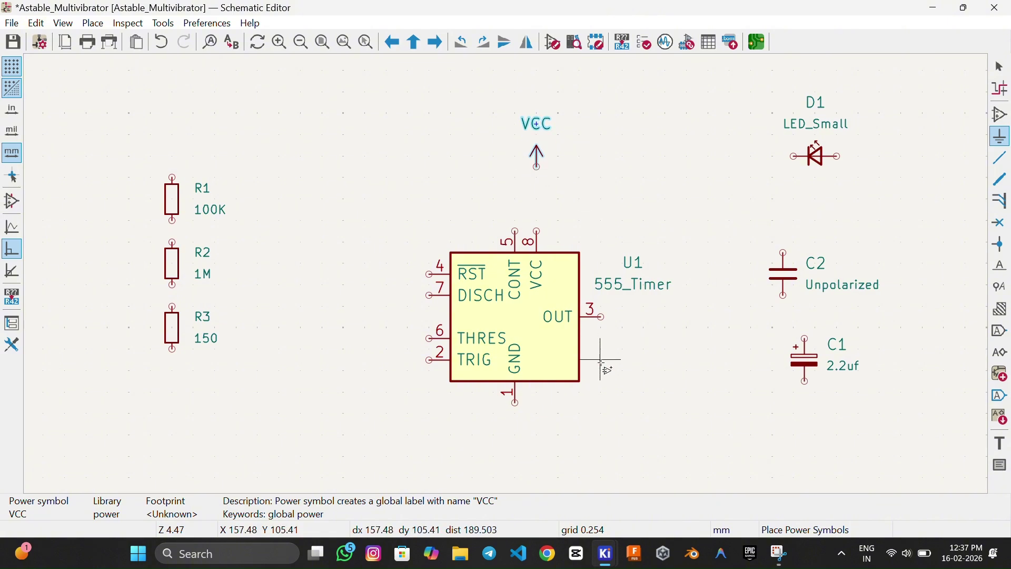
Step: Place a GND power symbol directly below the timer's pin 1, at about X 147 mm, Y 115.5 mm
{"action": "left_click", "coordinate": [537, 445]}
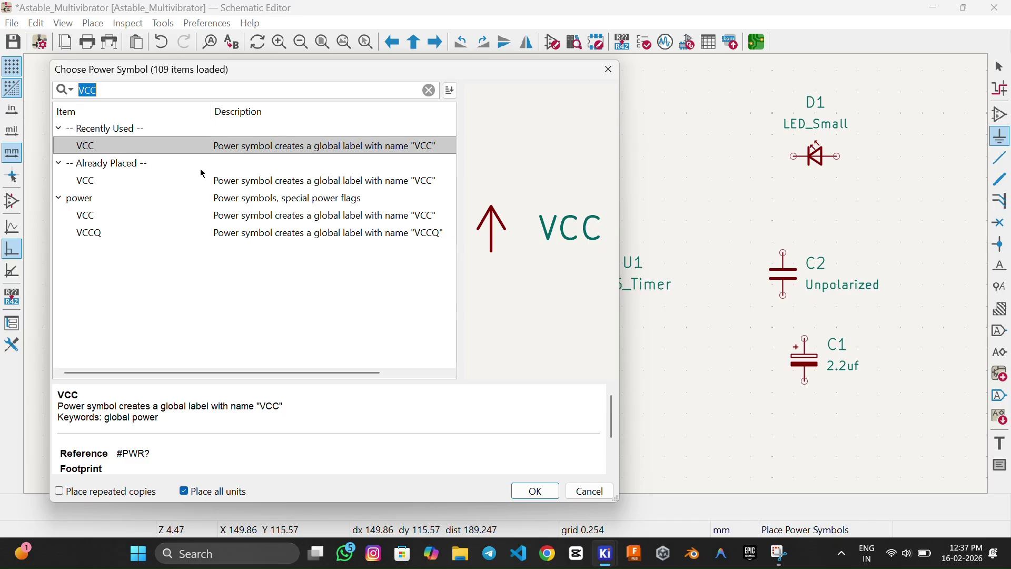
{"action": "type", "text": "GND"}
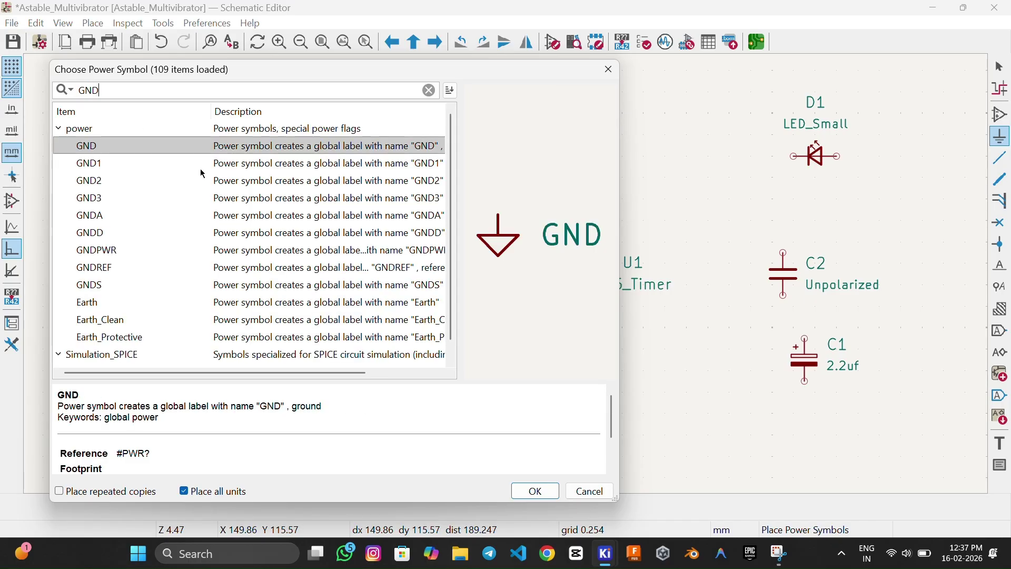
{"action": "left_click", "coordinate": [228, 154]}
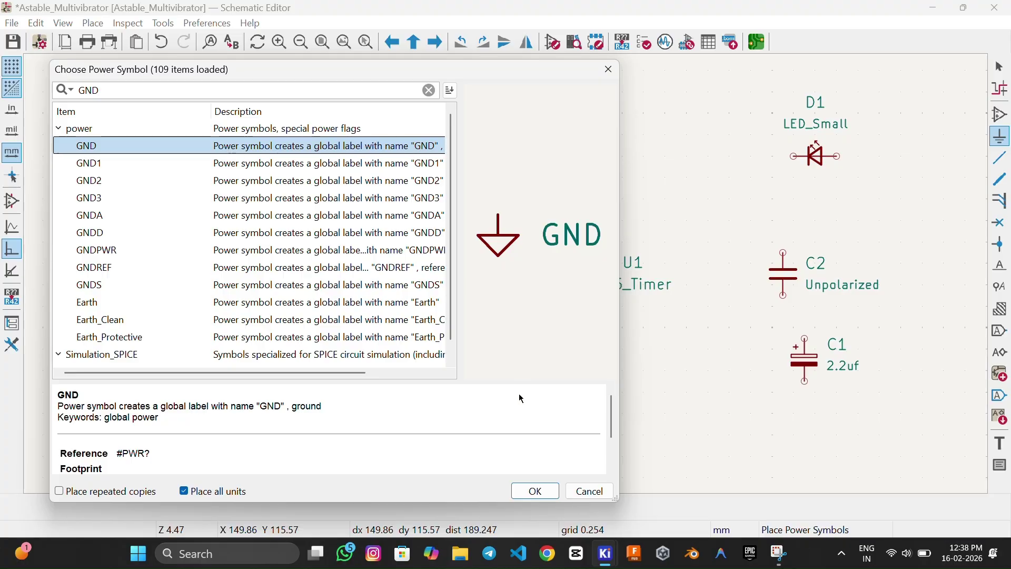
{"action": "left_click", "coordinate": [533, 491]}
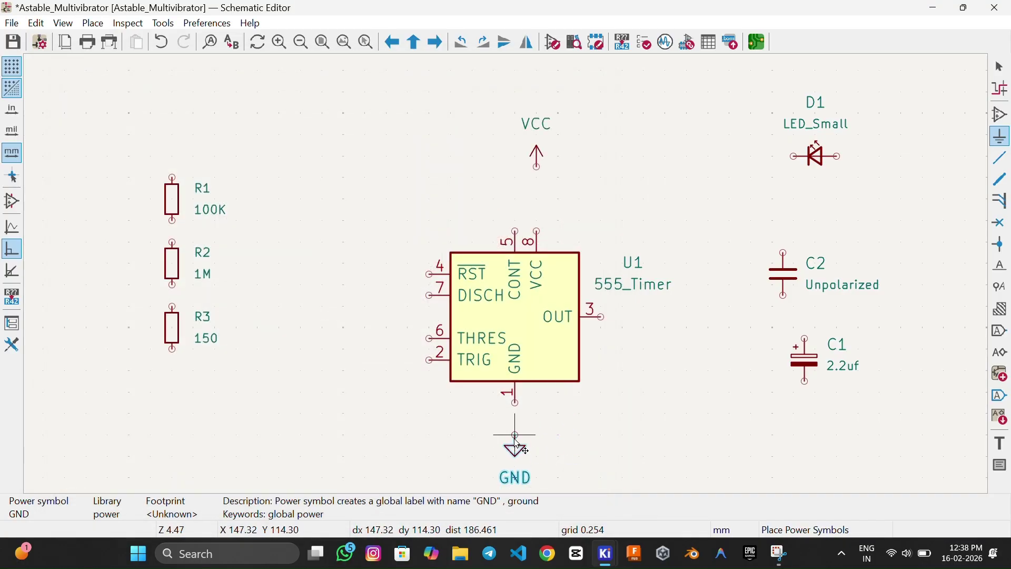
{"action": "scroll", "coordinate": [519, 447], "scroll_direction": "down", "scroll_amount": 2}
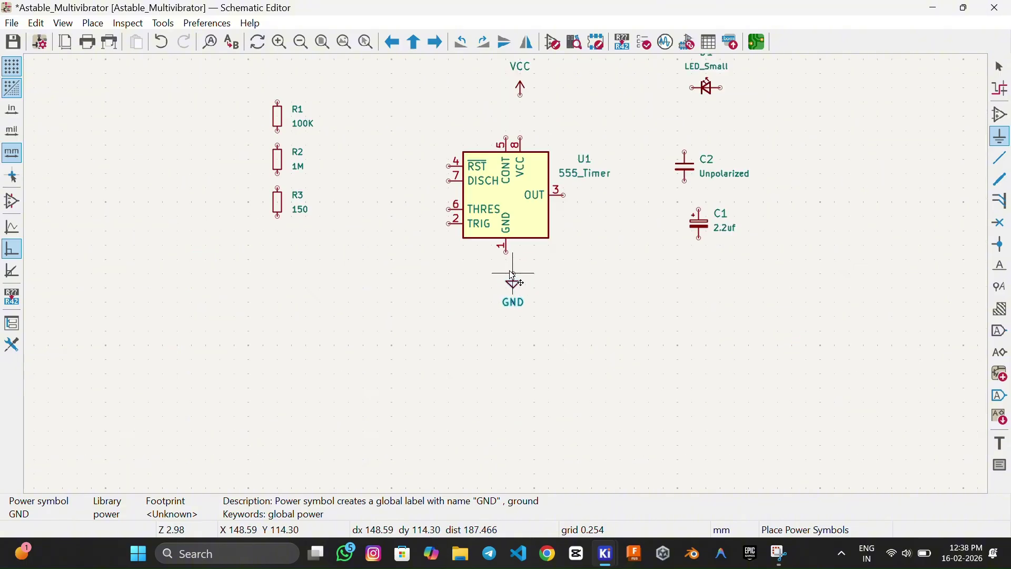
{"action": "scroll", "coordinate": [490, 355], "scroll_direction": "up", "scroll_amount": 2}
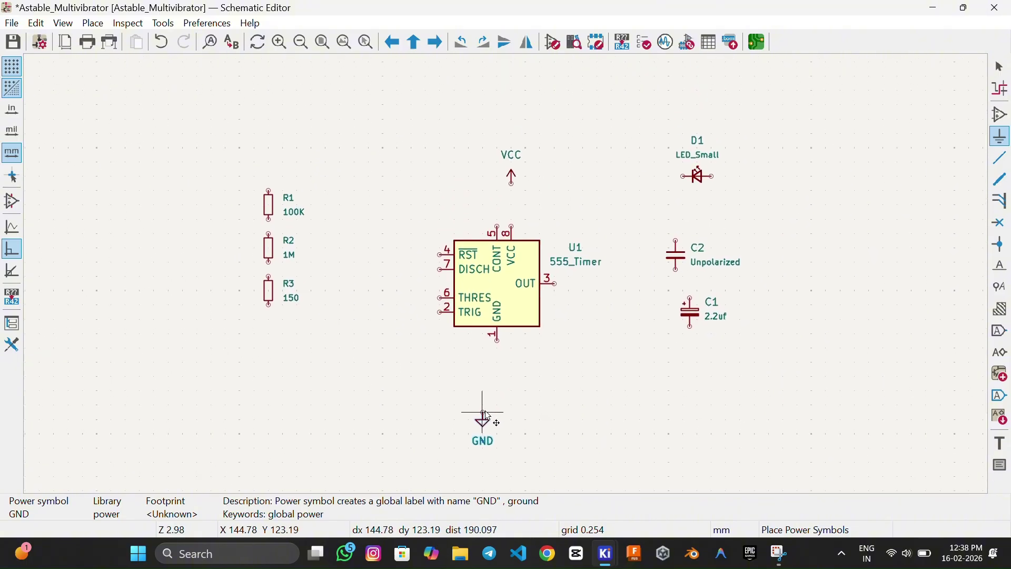
{"action": "left_click", "coordinate": [498, 369]}
{"action": "scroll", "coordinate": [480, 301], "scroll_direction": "up", "scroll_amount": 2}
{"action": "middle_click_drag", "start_coordinate": [548, 295], "coordinate": [532, 316]}
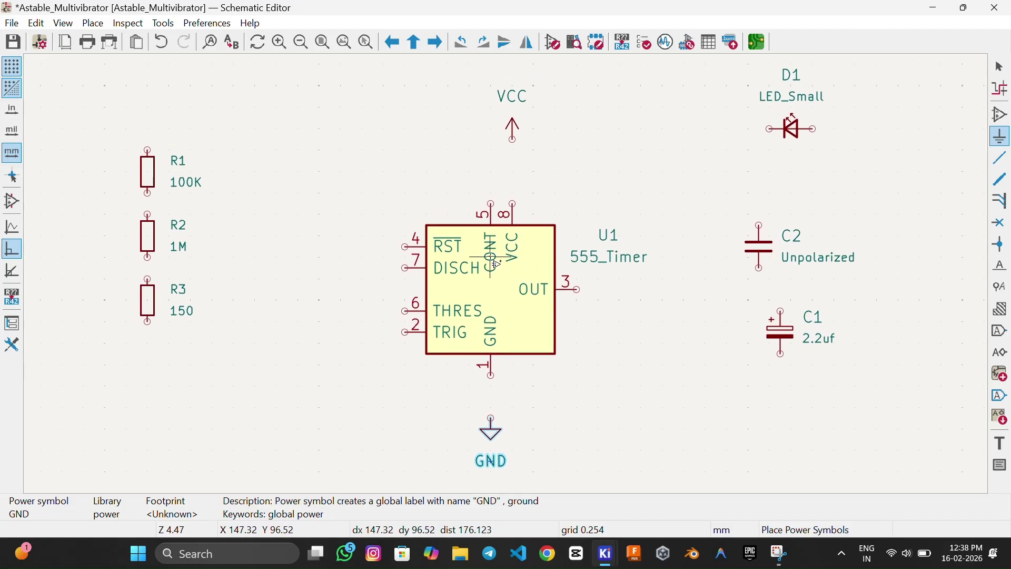
{"action": "key", "text": "Escape"}
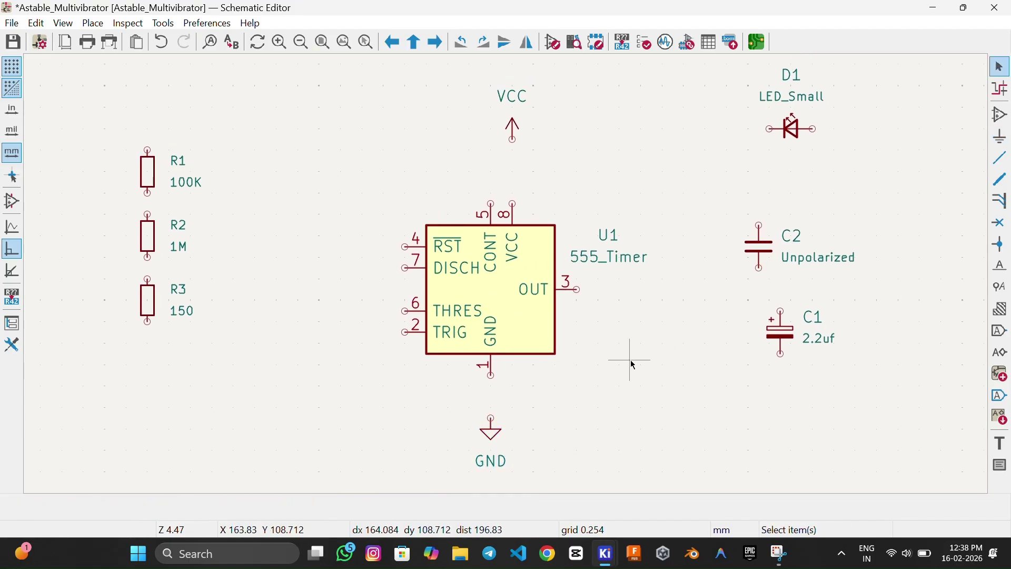
Step: Shift the GND symbol slightly farther down from the timer's pin 1, to about Y 117 mm
{"action": "left_click_drag", "start_coordinate": [53, 98], "coordinate": [867, 452]}
{"action": "left_click", "coordinate": [413, 206]}
{"action": "left_click_drag", "start_coordinate": [492, 414], "coordinate": [493, 423]}
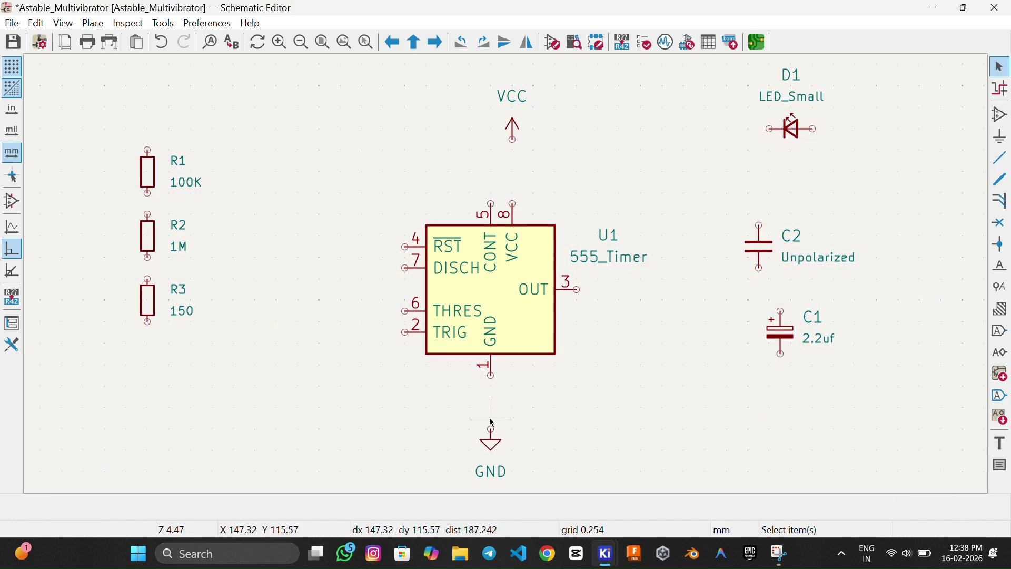
Step: Wire the timer's pin 8 to the VCC symbol and its pin 1 to the GND symbol
{"action": "left_click", "coordinate": [513, 204]}
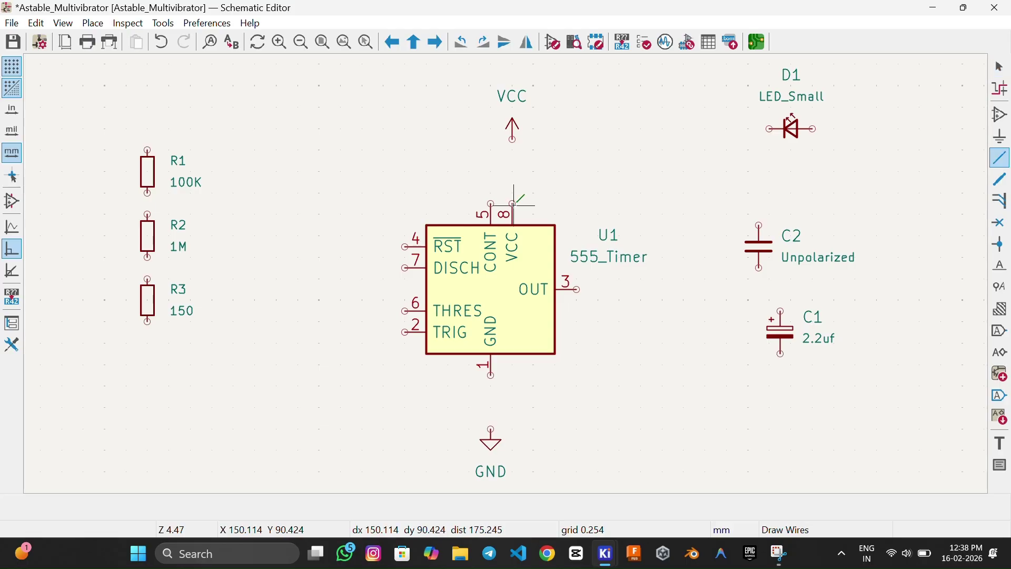
{"action": "left_click", "coordinate": [513, 139]}
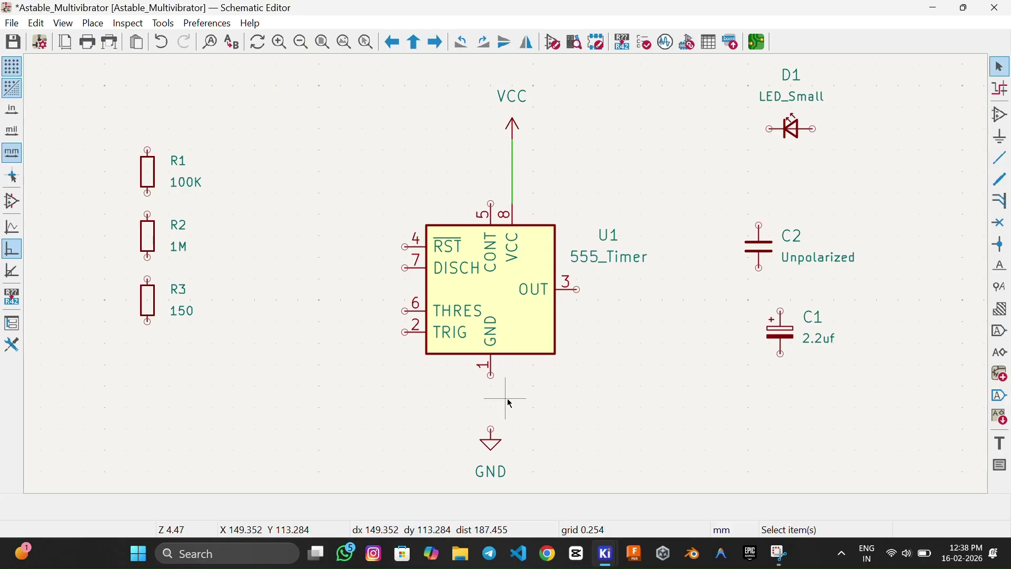
{"action": "left_click", "coordinate": [491, 375]}
{"action": "left_click", "coordinate": [491, 430]}
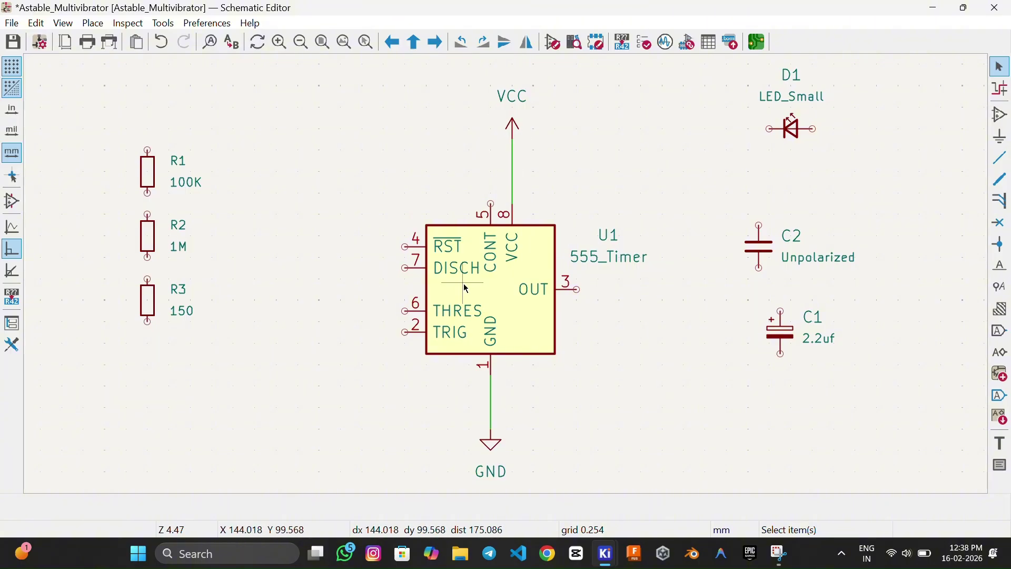
Step: Wire the timer's RST pin 4 out to about X 123 mm, up to Y 84 mm and across to the VCC wire
{"action": "key", "text": "w"}
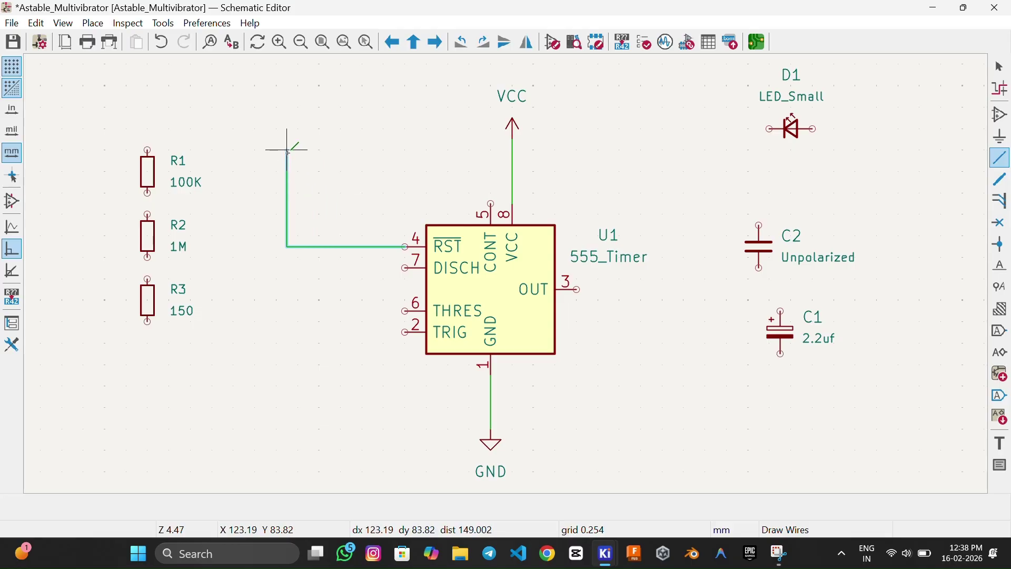
{"action": "left_click", "coordinate": [287, 150]}
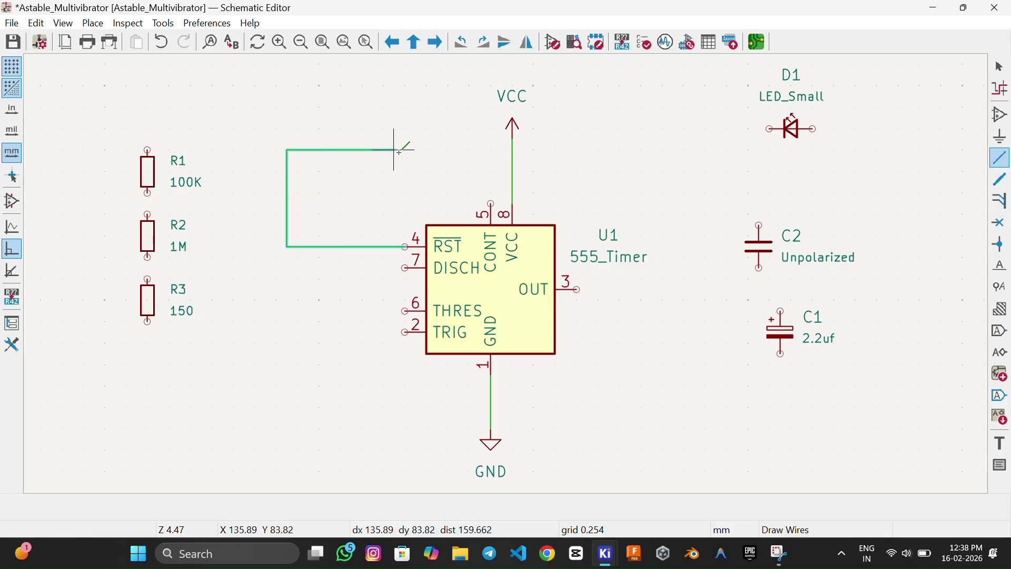
{"action": "left_click", "coordinate": [513, 150]}
{"action": "key", "text": "Escape"}
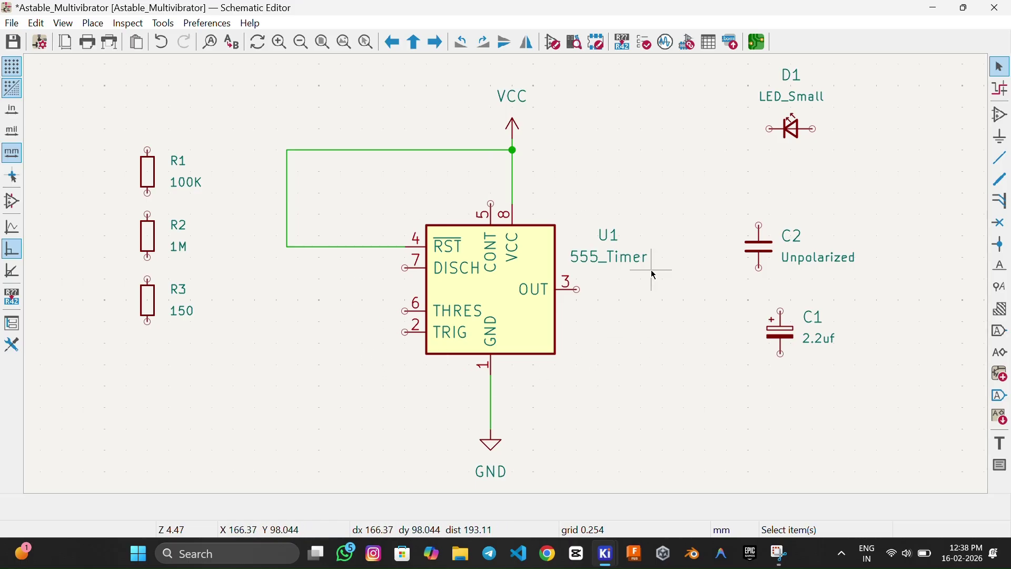
Step: Connect the timer's TRIG pin 2 to THRES pin 6 with a wire looping outside the timer body
{"action": "key", "text": "w"}
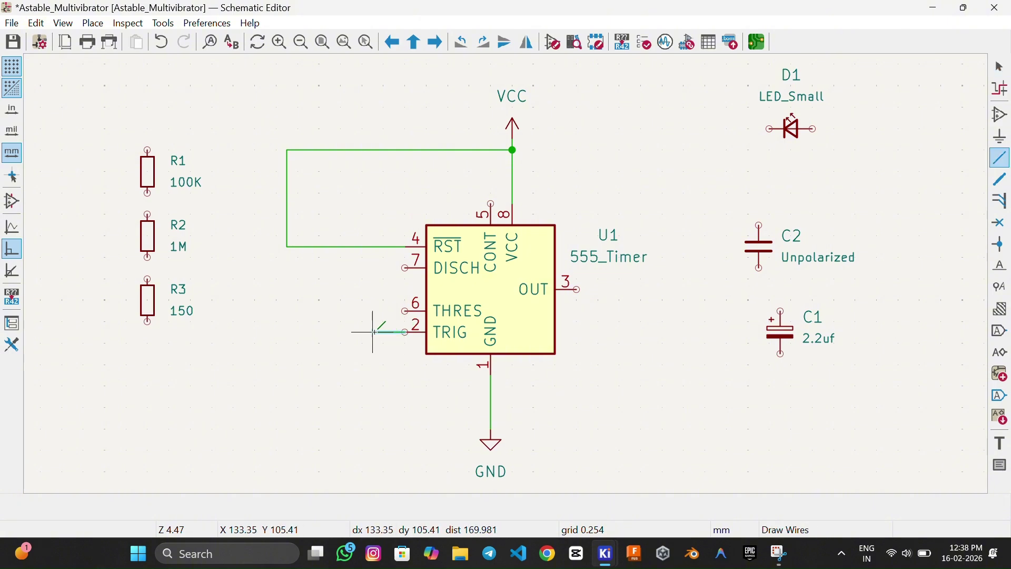
{"action": "left_click", "coordinate": [351, 311]}
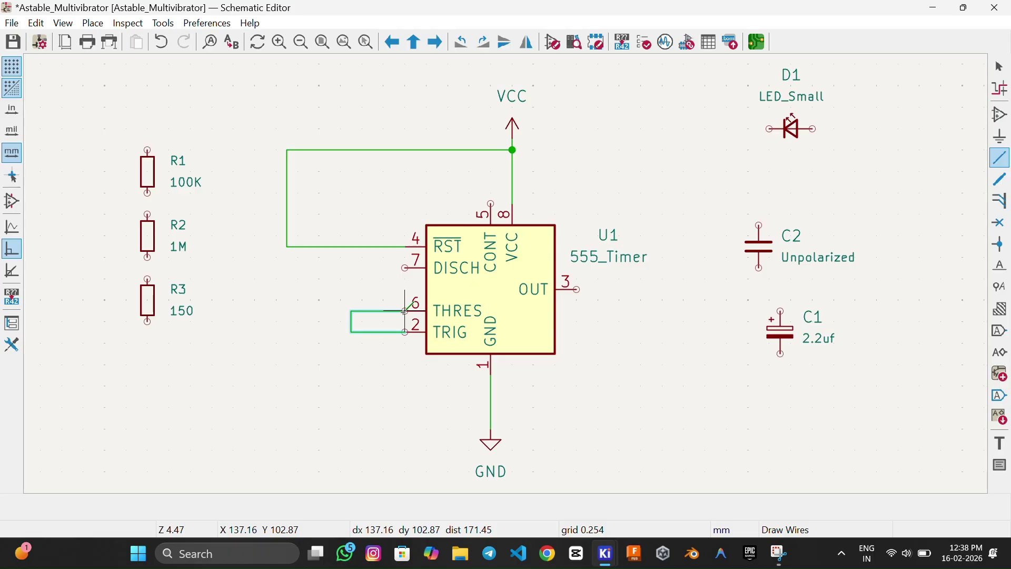
{"action": "left_click", "coordinate": [405, 311]}
{"action": "key", "text": "Escape"}
Step: Move LED D1 beside the timer's OUT pin 3, oriented with its anode facing the timer
{"action": "scroll", "coordinate": [403, 323], "scroll_direction": "down", "scroll_amount": 2}
{"action": "scroll", "coordinate": [657, 249], "scroll_direction": "up", "scroll_amount": 4}
{"action": "scroll", "coordinate": [470, 301], "scroll_direction": "up", "scroll_amount": 2}
{"action": "left_click_drag", "start_coordinate": [792, 127], "coordinate": [538, 317]}
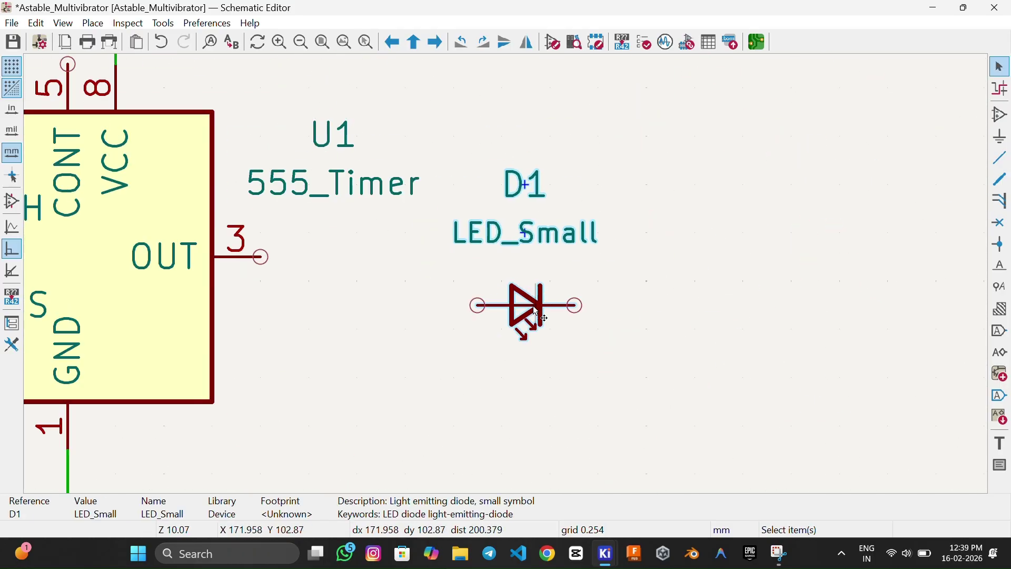
{"action": "left_click_drag", "start_coordinate": [154, 241], "coordinate": [216, 245]}
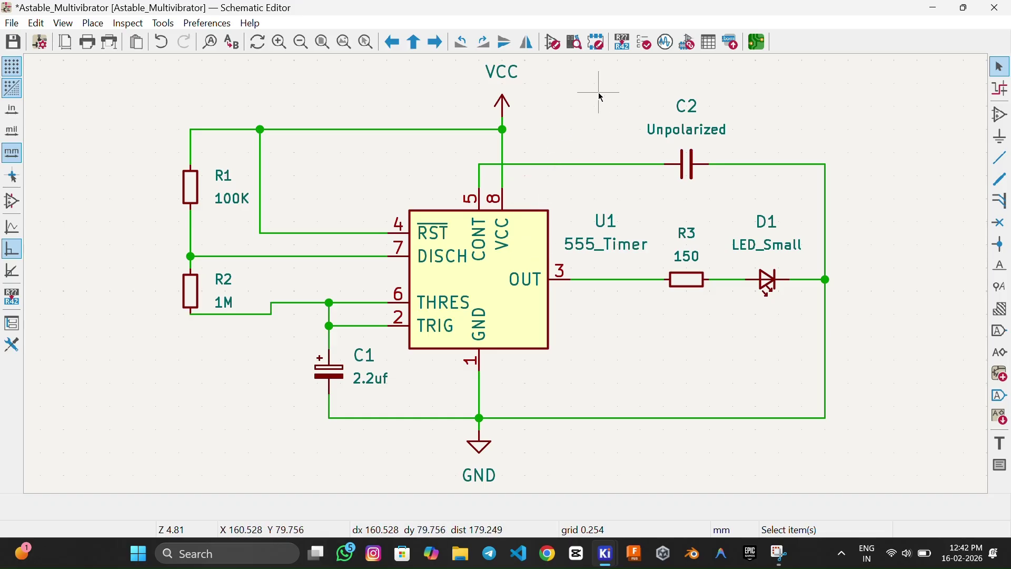
Step: Run the electrical rules check on the wired schematic and review the reported violations
{"action": "left_click", "coordinate": [646, 42]}
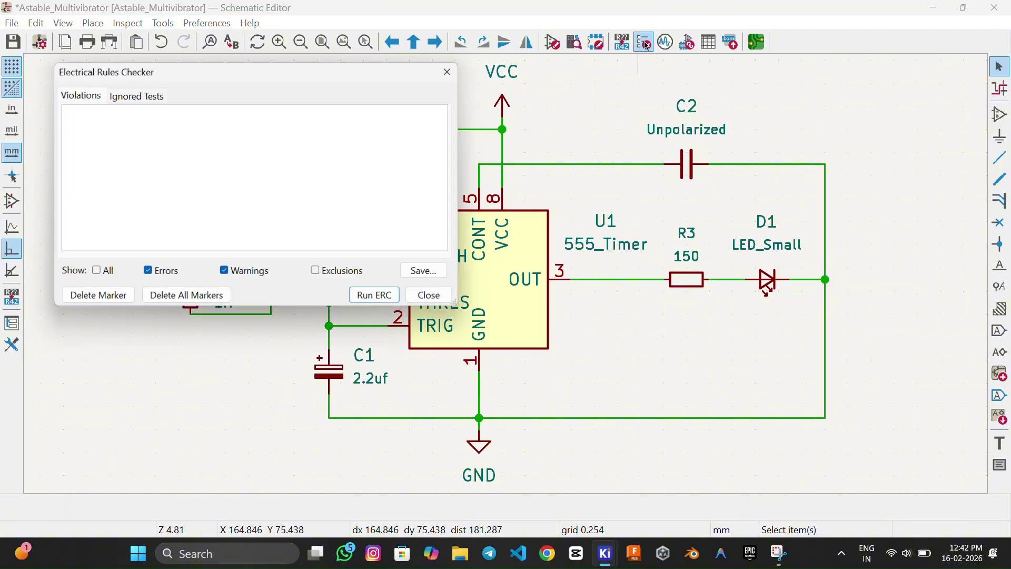
{"action": "left_click", "coordinate": [380, 299]}
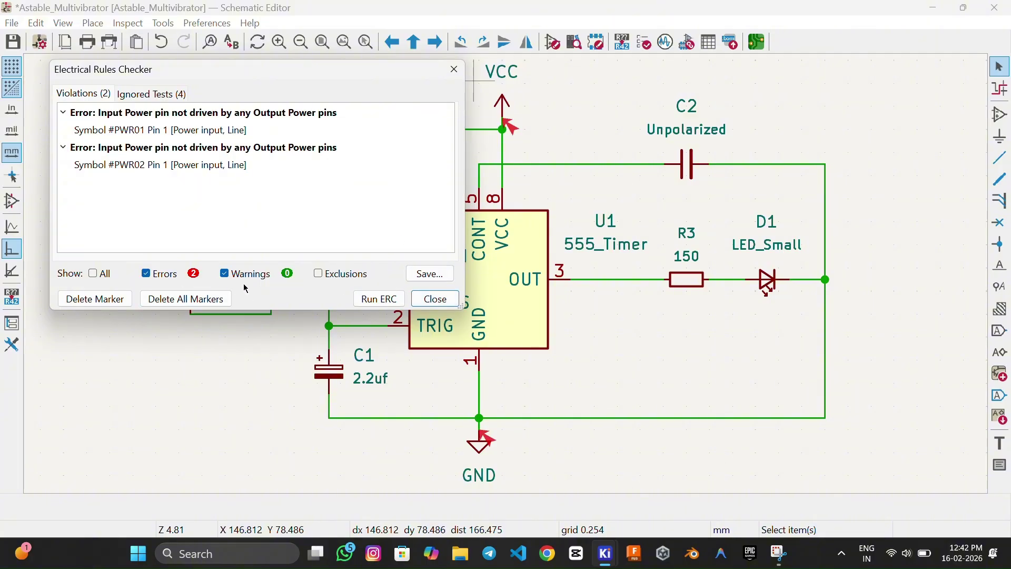
{"action": "left_click", "coordinate": [434, 299]}
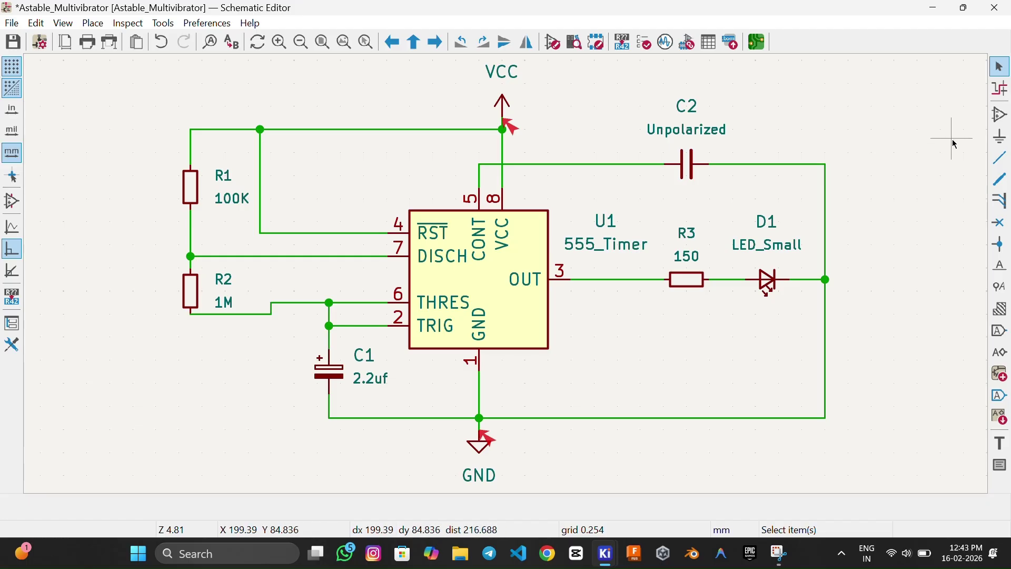
Step: Place a PWR_FLAG power symbol on the horizontal VCC wire, between the RST wire's junction and the VCC symbol
{"action": "left_click", "coordinate": [1008, 145]}
{"action": "left_click", "coordinate": [980, 147]}
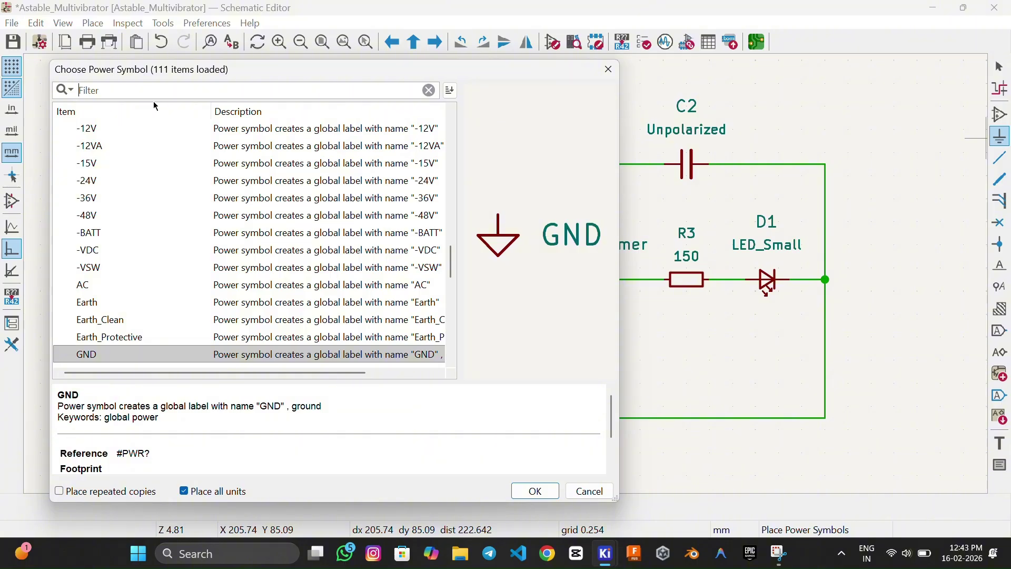
{"action": "type", "text": "PWR"}
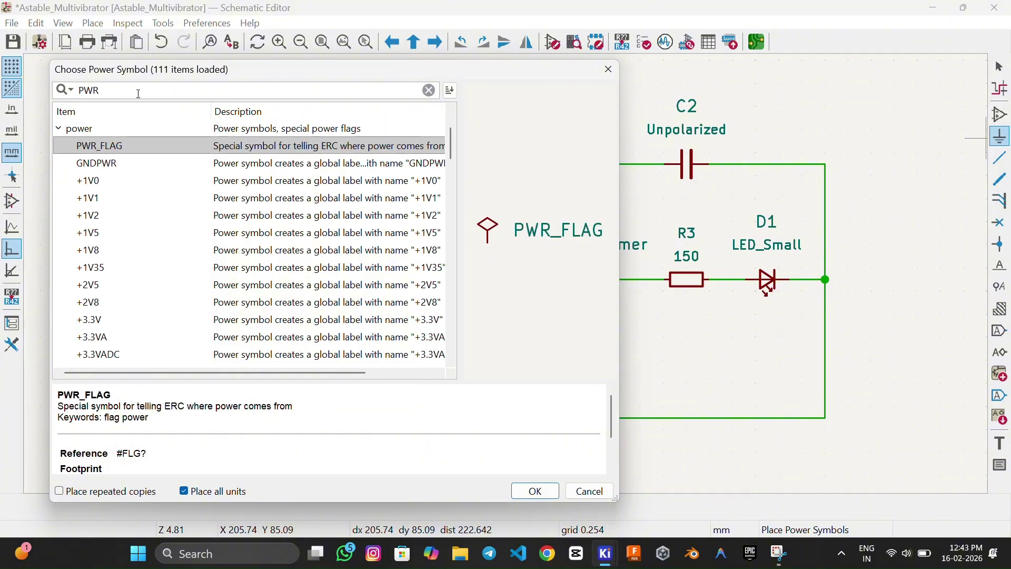
{"action": "left_click", "coordinate": [157, 148]}
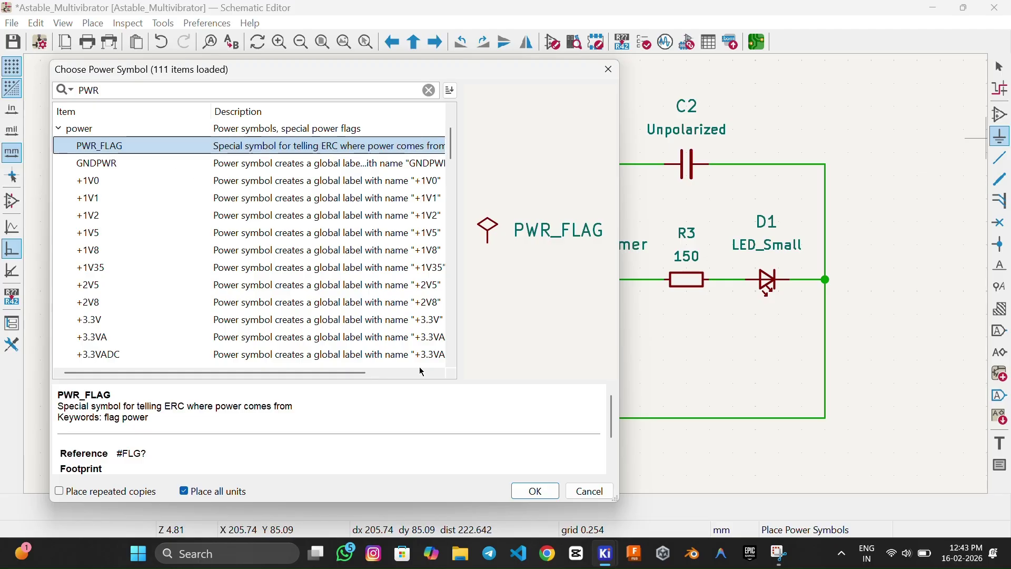
{"action": "left_click", "coordinate": [530, 491]}
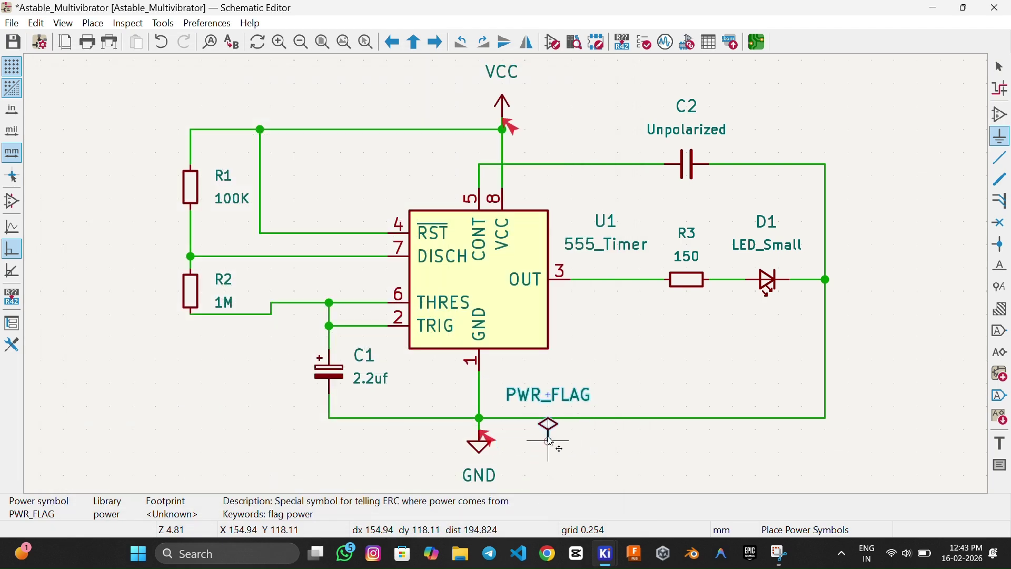
{"action": "left_click", "coordinate": [365, 130]}
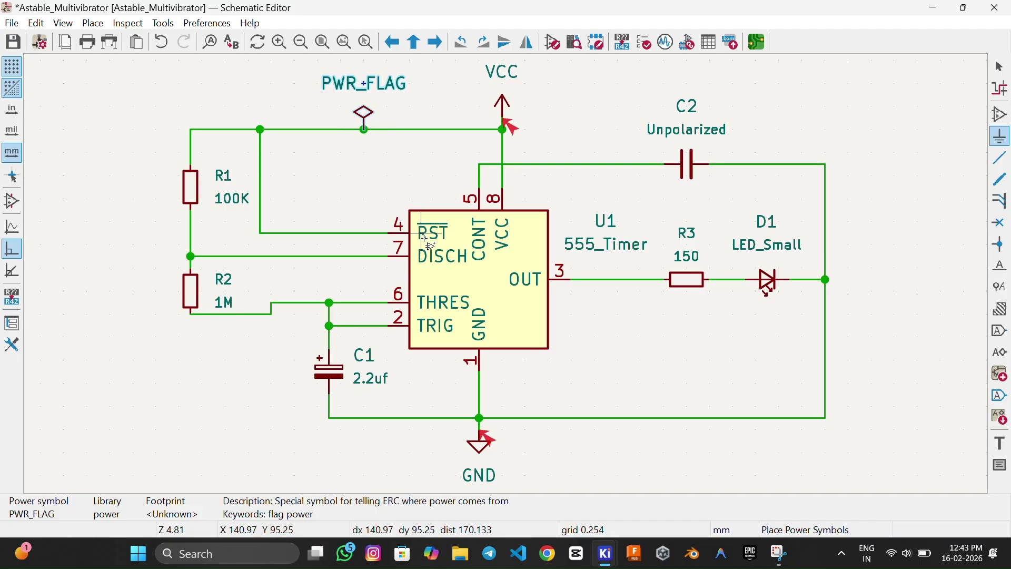
{"action": "key", "text": "Escape"}
Step: Duplicate the PWR_FLAG symbol onto the horizontal GND wire, at about X 166 mm, Y 115.5 mm
{"action": "left_click", "coordinate": [369, 108]}
{"action": "key", "text": "ctrl+d"}
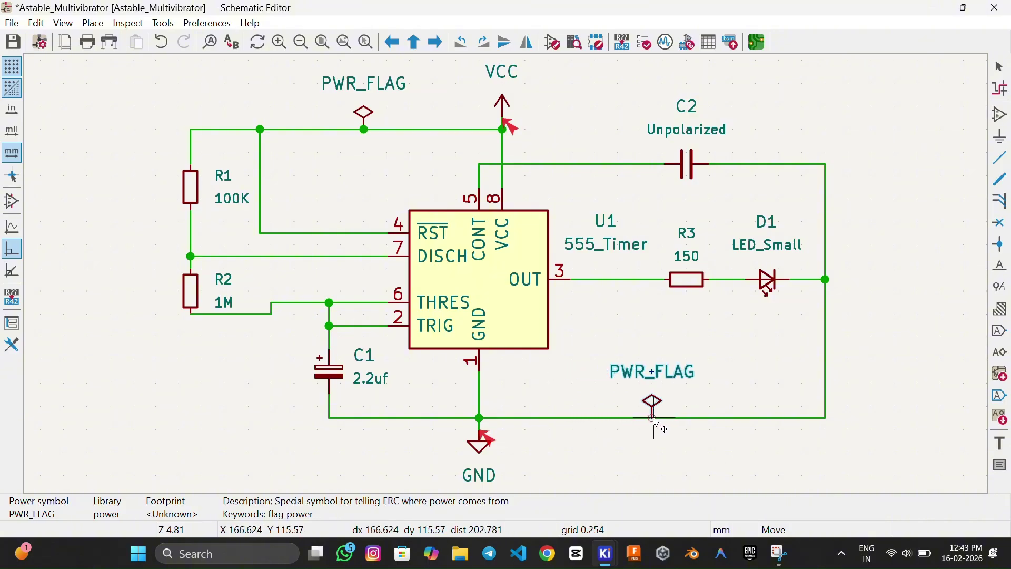
{"action": "left_click", "coordinate": [655, 420]}
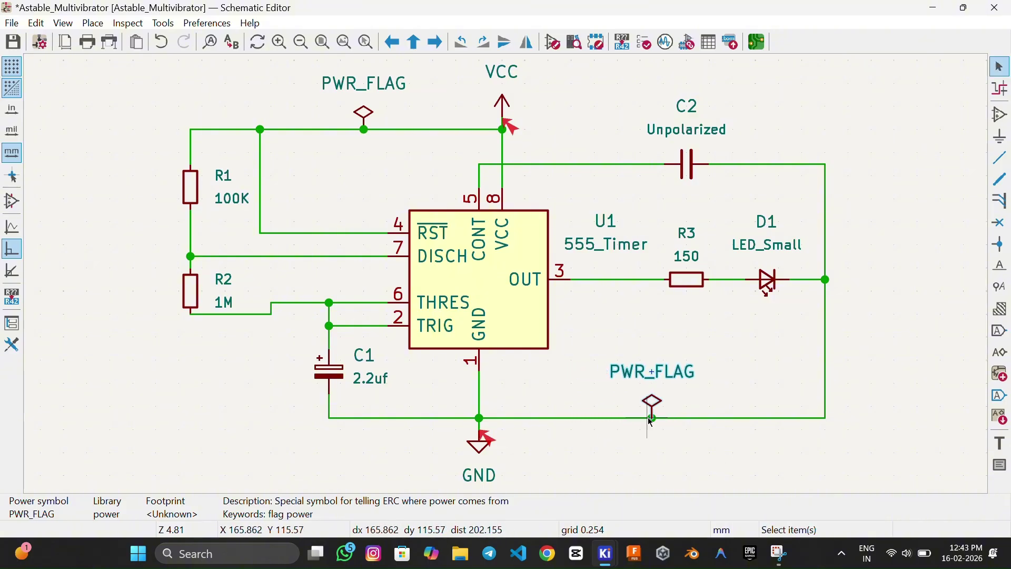
Step: Set the text size of both PWR_FLAG value labels to 1 mm
{"action": "double_click", "coordinate": [363, 83]}
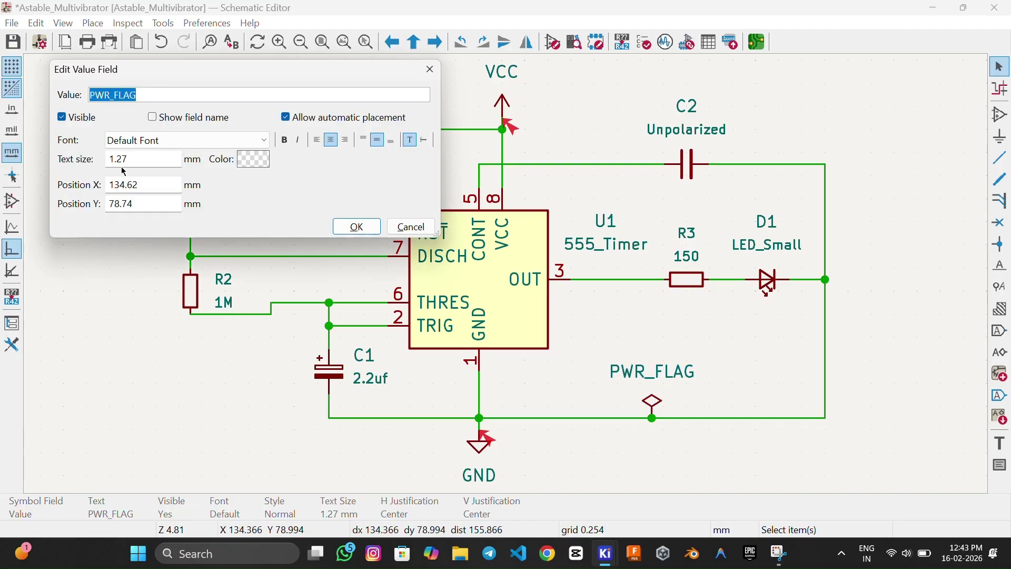
{"action": "left_click", "coordinate": [357, 227]}
{"action": "left_click", "coordinate": [654, 379]}
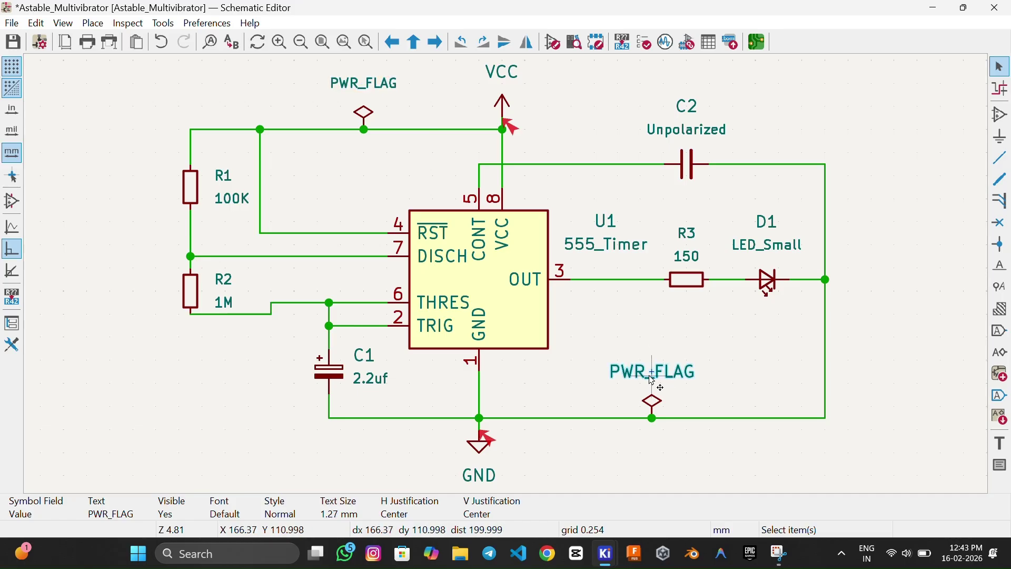
{"action": "double_click", "coordinate": [653, 381]}
{"action": "left_click", "coordinate": [145, 159]}
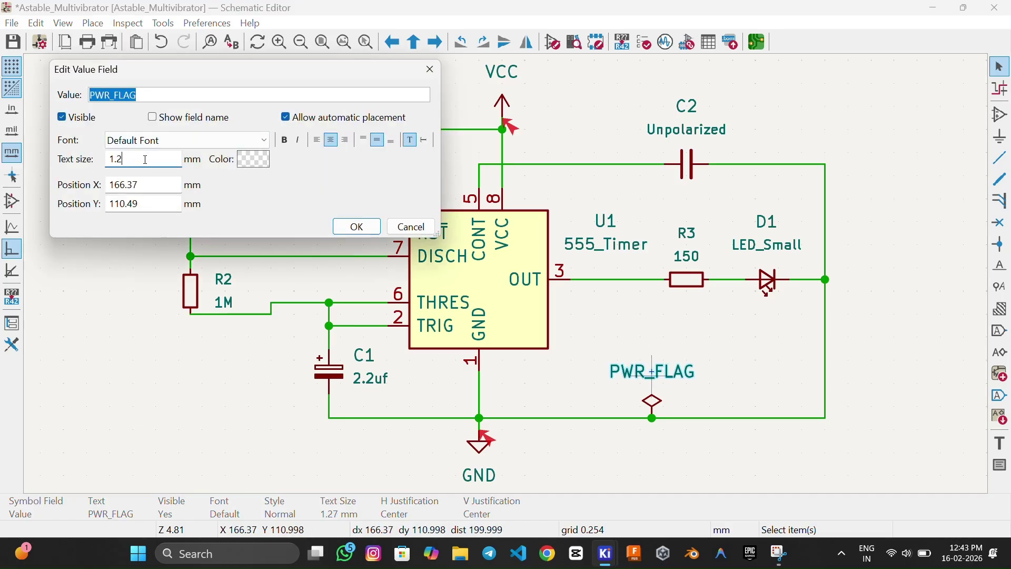
{"action": "key", "text": "Return"}
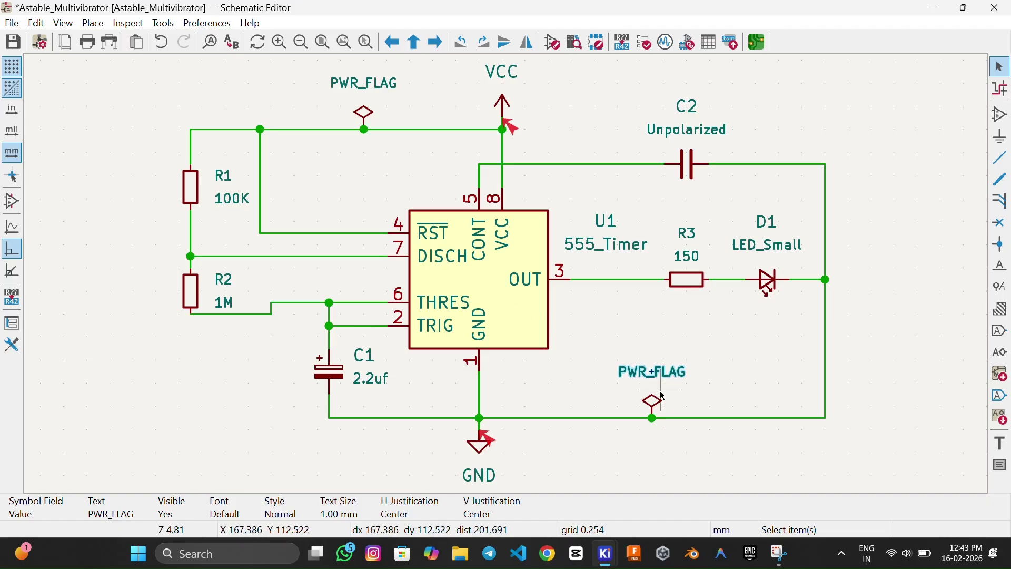
{"action": "left_click", "coordinate": [732, 364]}
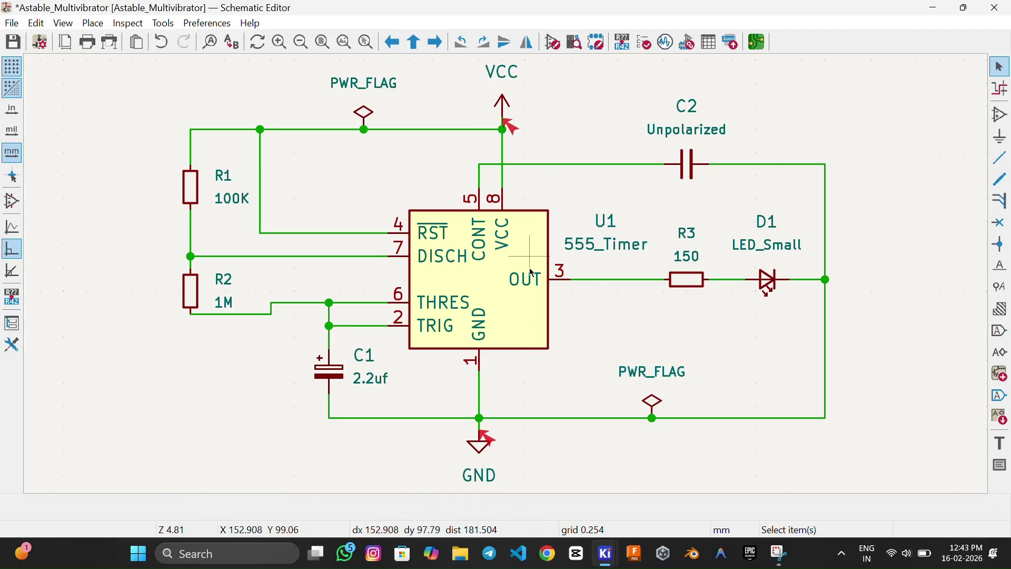
Step: Rerun the electrical rules check with both power flags in place and close the checker
{"action": "left_click", "coordinate": [623, 43]}
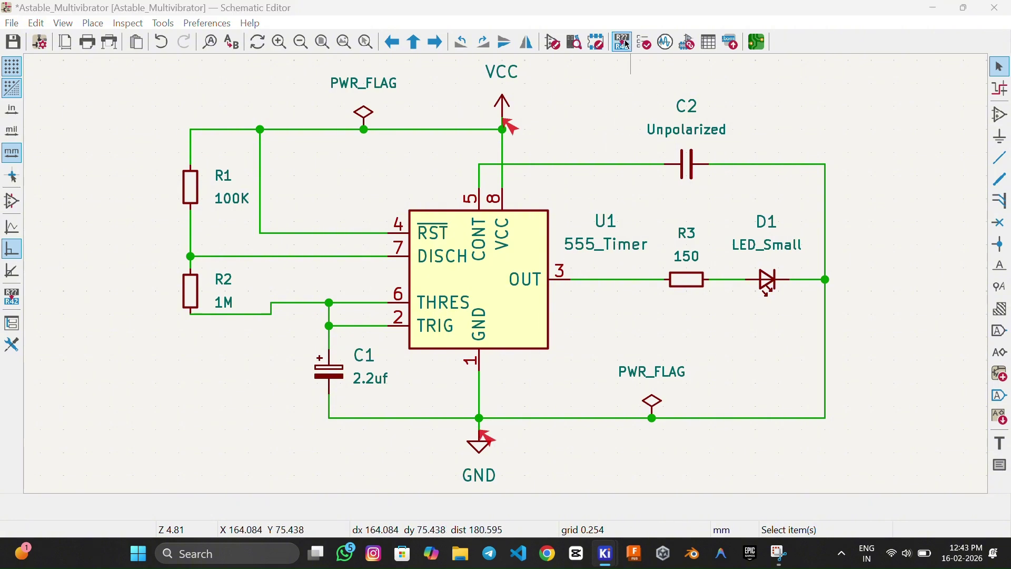
{"action": "key", "text": "Escape"}
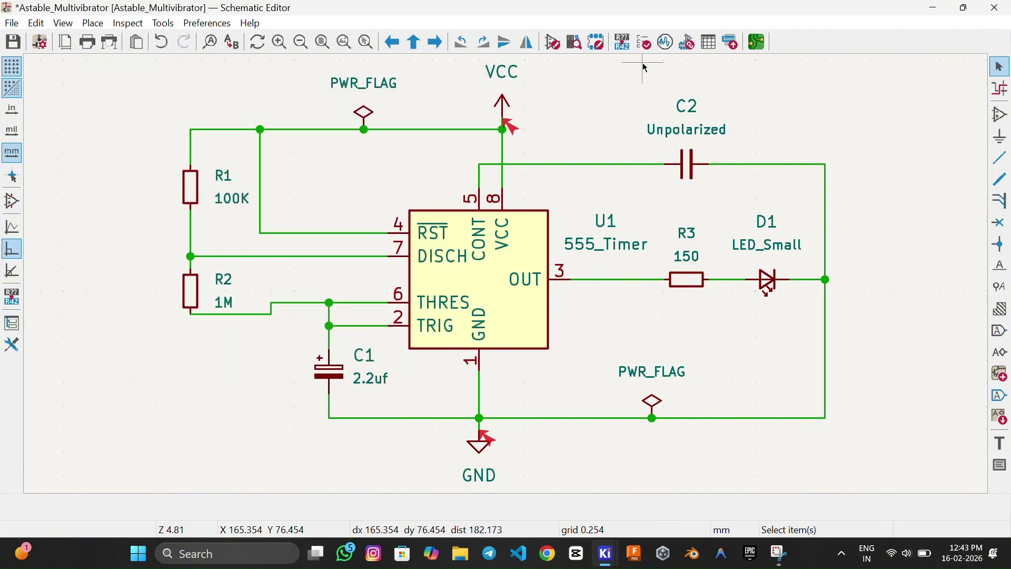
{"action": "left_click", "coordinate": [646, 48]}
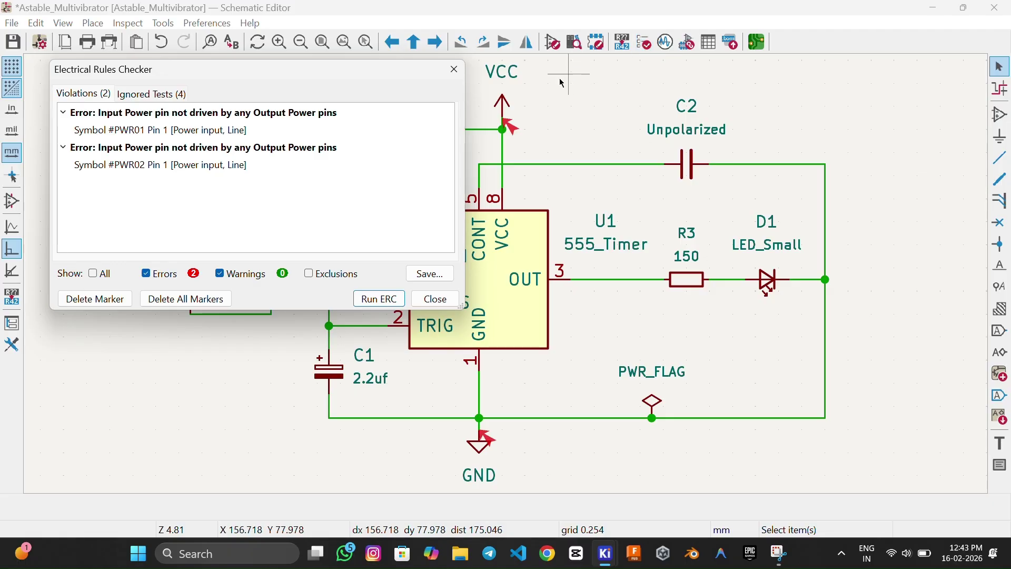
{"action": "left_click", "coordinate": [383, 299]}
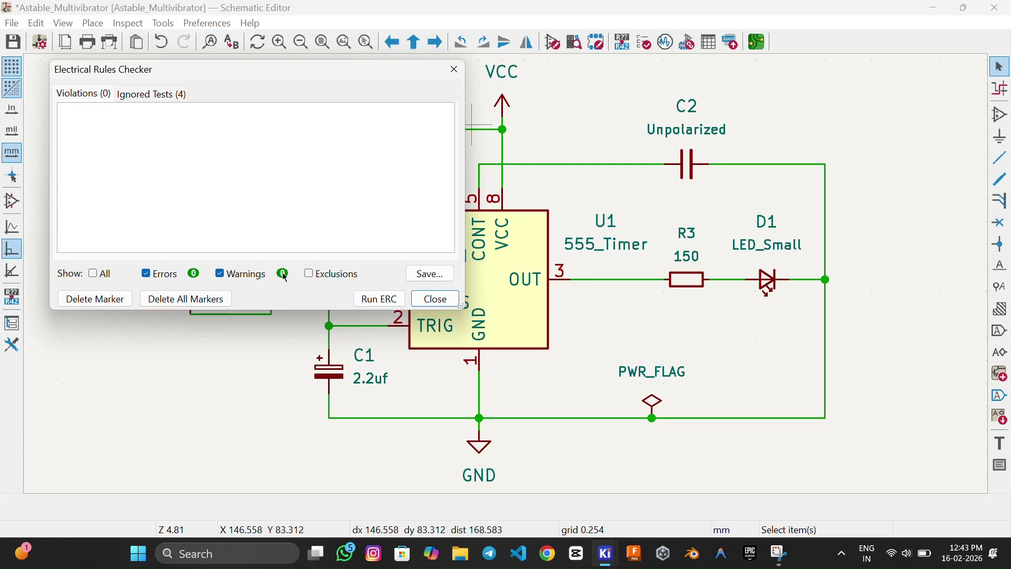
{"action": "left_click", "coordinate": [419, 296]}
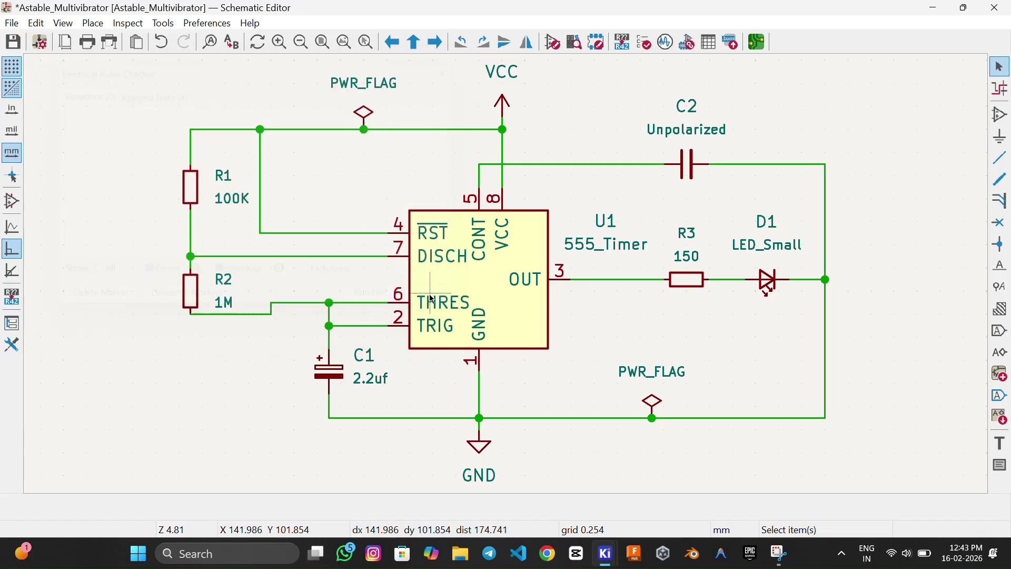